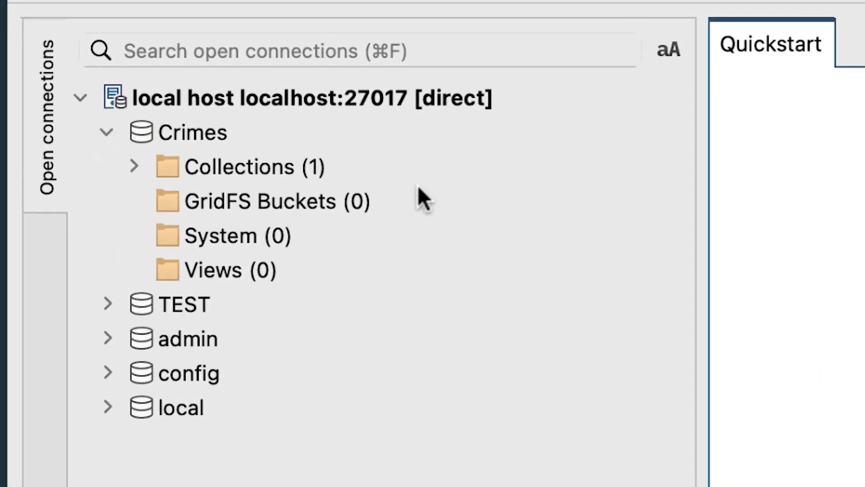
Expand the Crimes database down to the crimes collection's indexes and open the Index Manager for that collection
{"action": "left_click", "coordinate": [75, 117]}
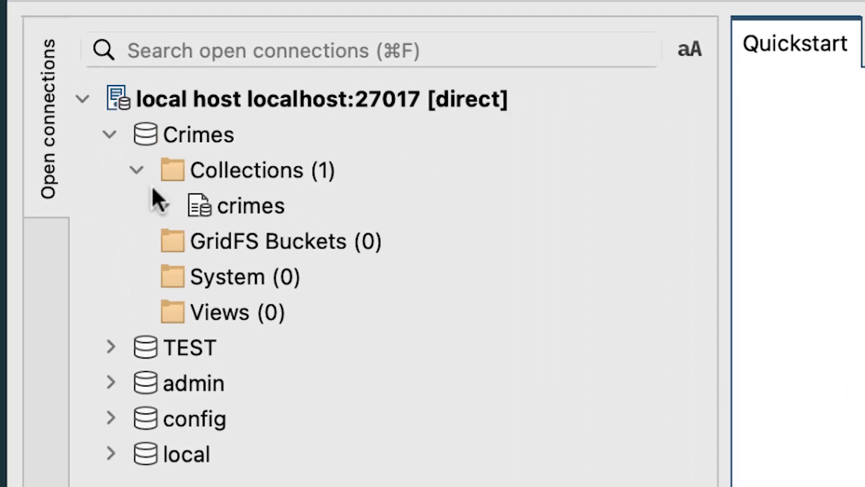
{"action": "left_click", "coordinate": [165, 199]}
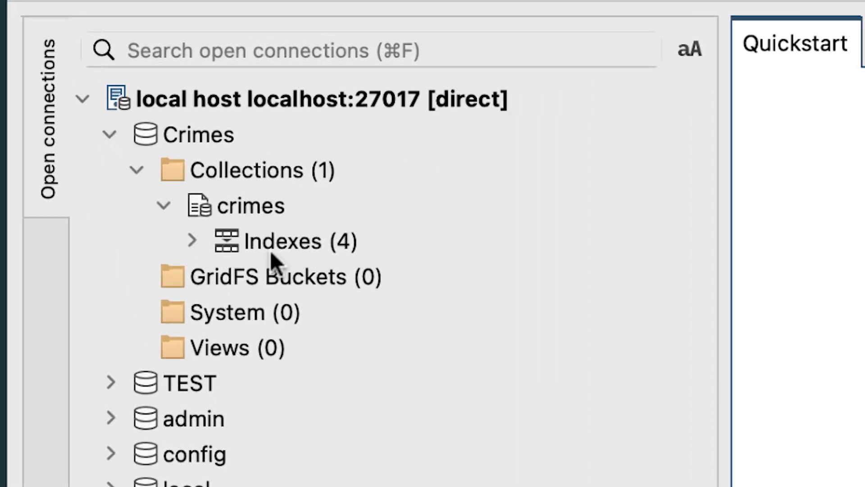
{"action": "left_click", "coordinate": [191, 240]}
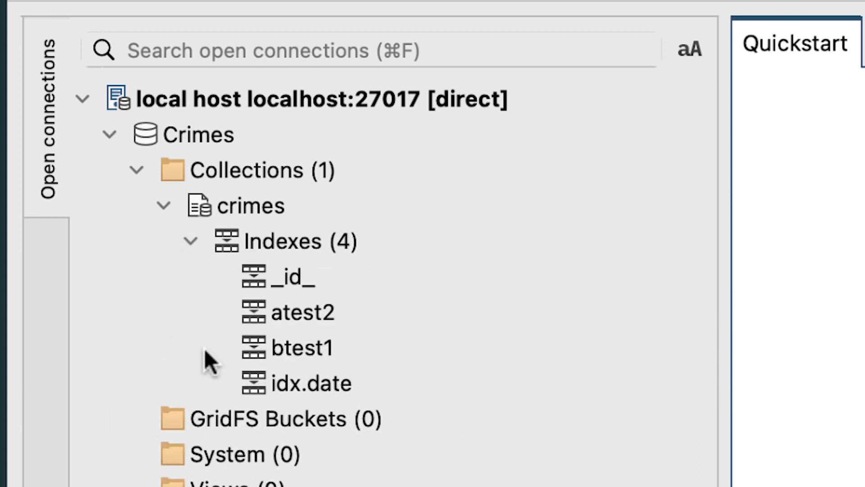
{"action": "left_click", "coordinate": [275, 250]}
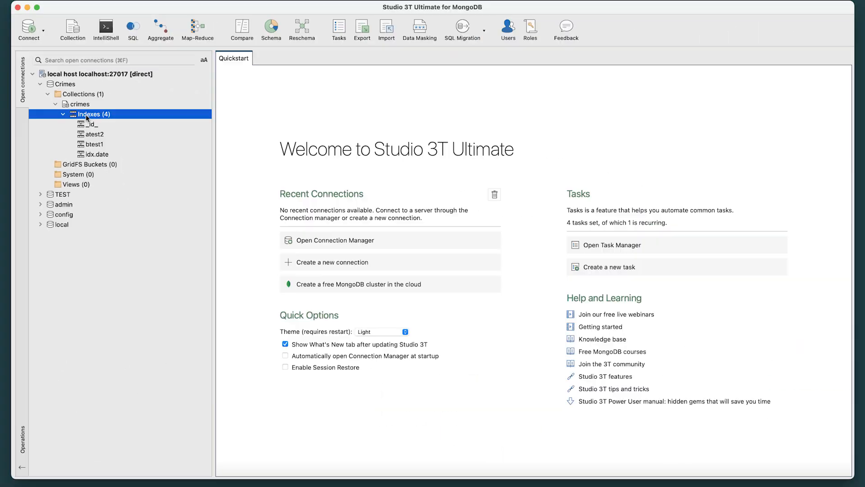
{"action": "double_click", "coordinate": [87, 116]}
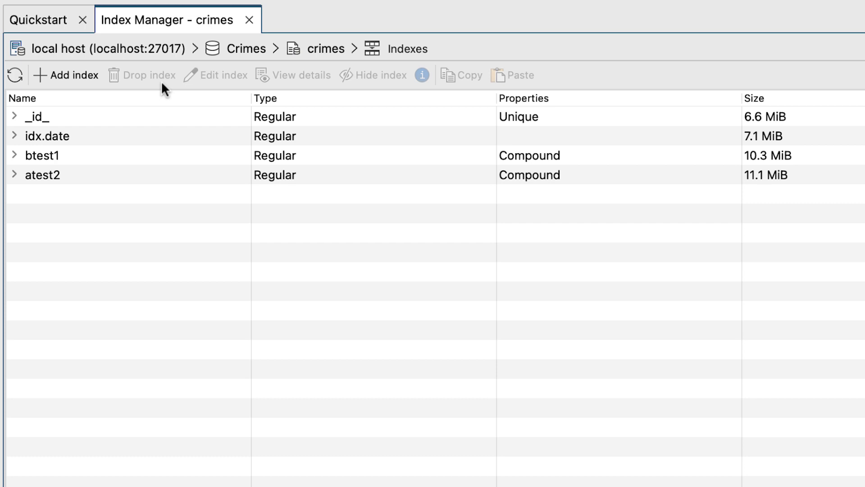
Expand the idx.date and btest1 indexes and examine the fields each one covers
{"action": "left_click", "coordinate": [40, 132]}
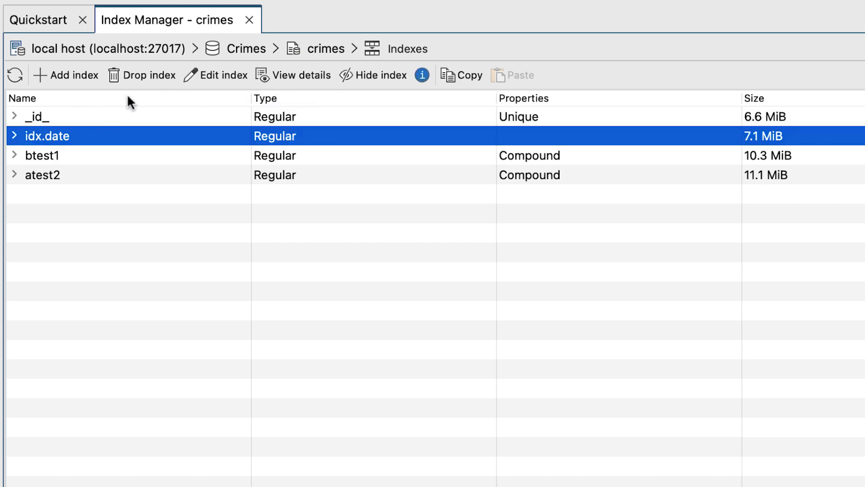
{"action": "left_click", "coordinate": [16, 133]}
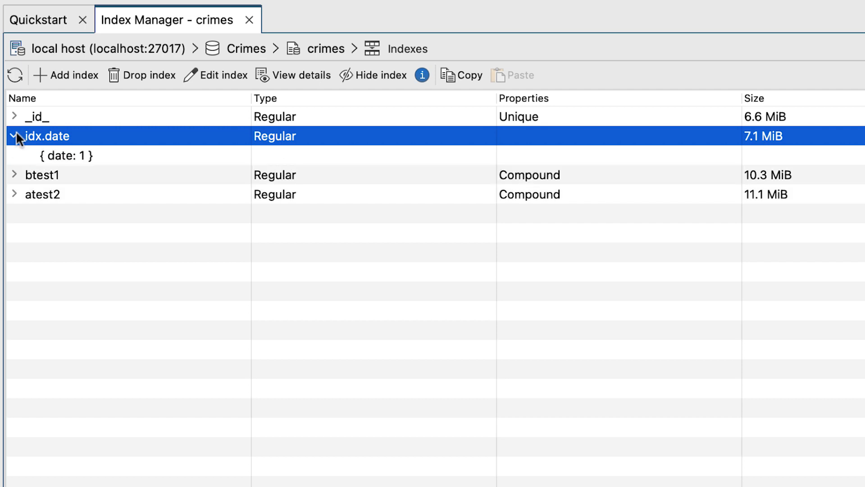
{"action": "left_click", "coordinate": [131, 156]}
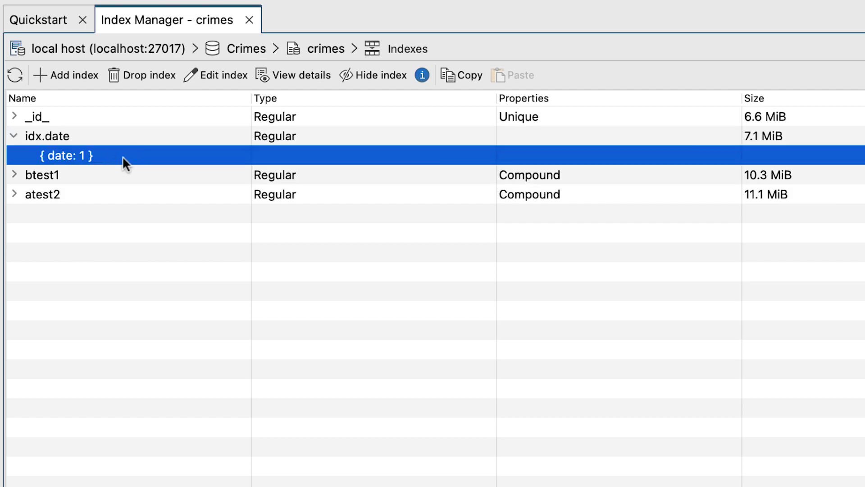
{"action": "left_click", "coordinate": [14, 175]}
{"action": "left_click", "coordinate": [125, 191]}
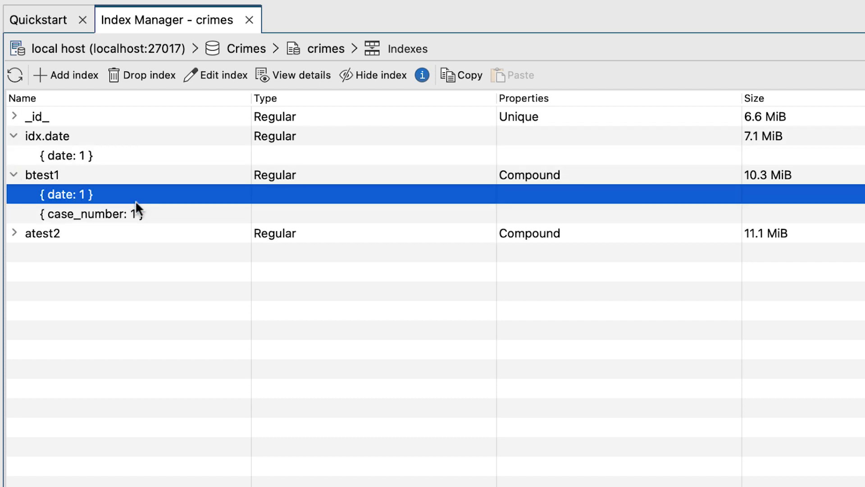
{"action": "left_click", "coordinate": [150, 215]}
{"action": "left_click", "coordinate": [154, 198]}
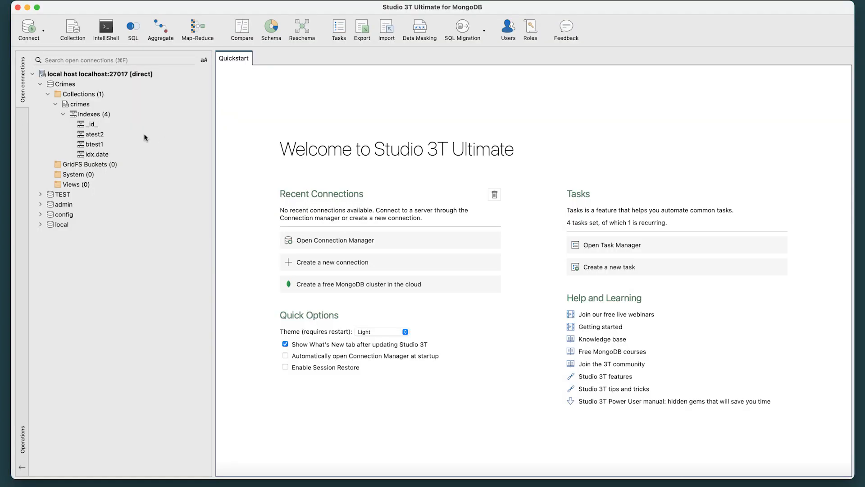
Open the atest2 index from the connection tree to view its definition, and close it without changes
{"action": "left_click", "coordinate": [100, 137]}
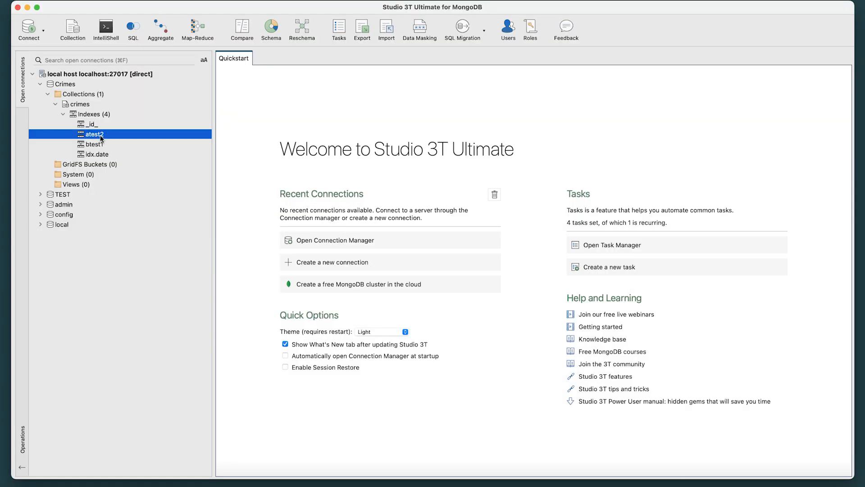
{"action": "double_click", "coordinate": [100, 135]}
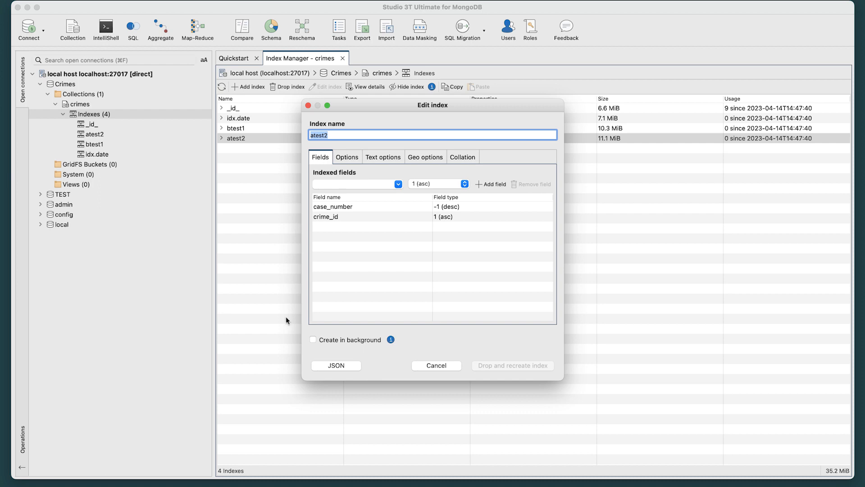
{"action": "left_click", "coordinate": [308, 106]}
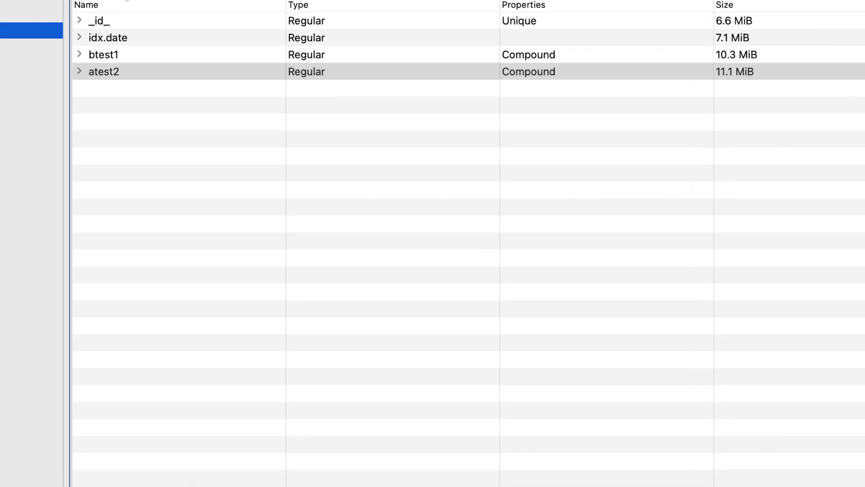
Start a new index on the crimes collection and name it "demo index"
{"action": "left_click", "coordinate": [97, 76]}
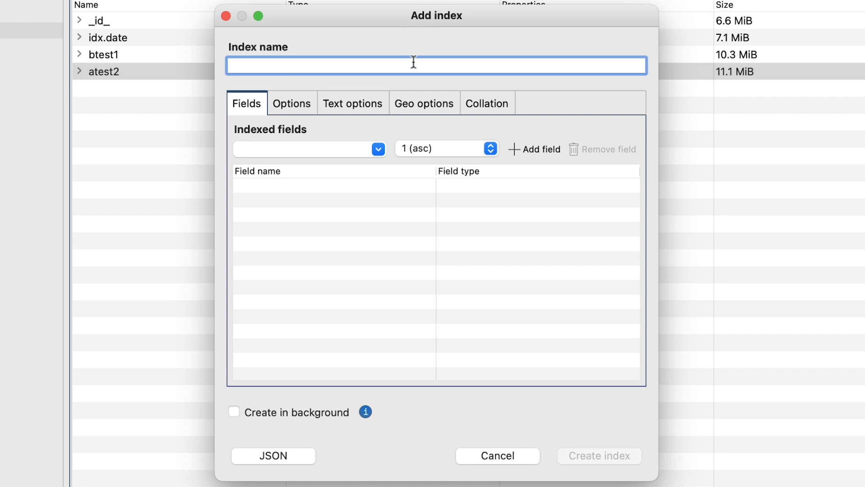
{"action": "type", "text": "demo ind"}
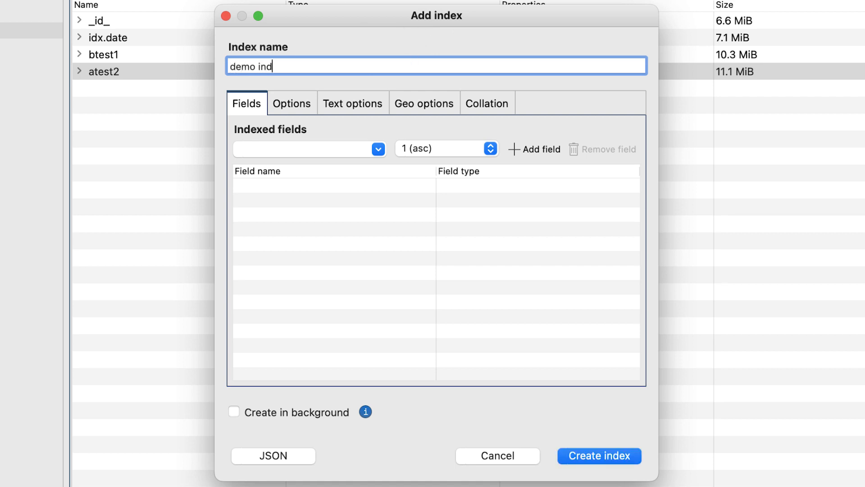
{"action": "type", "text": "ex"}
Look through the new index's general, text, geo and collation settings
{"action": "left_click", "coordinate": [303, 108]}
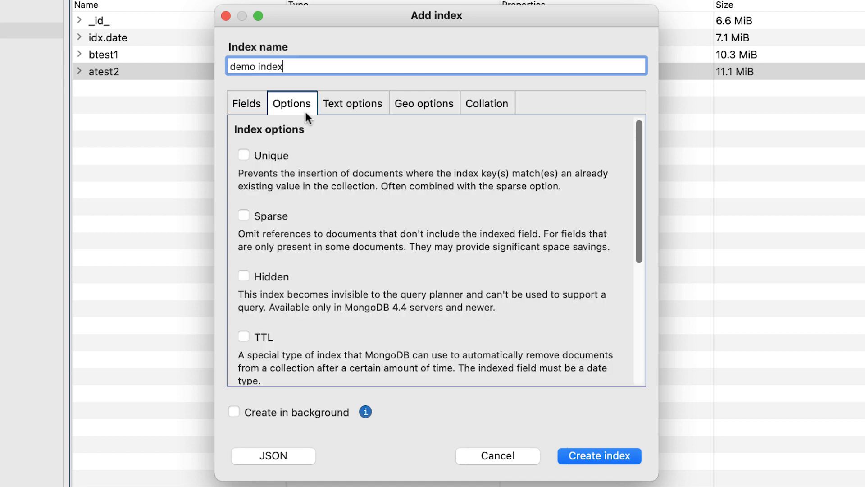
{"action": "left_click", "coordinate": [336, 107]}
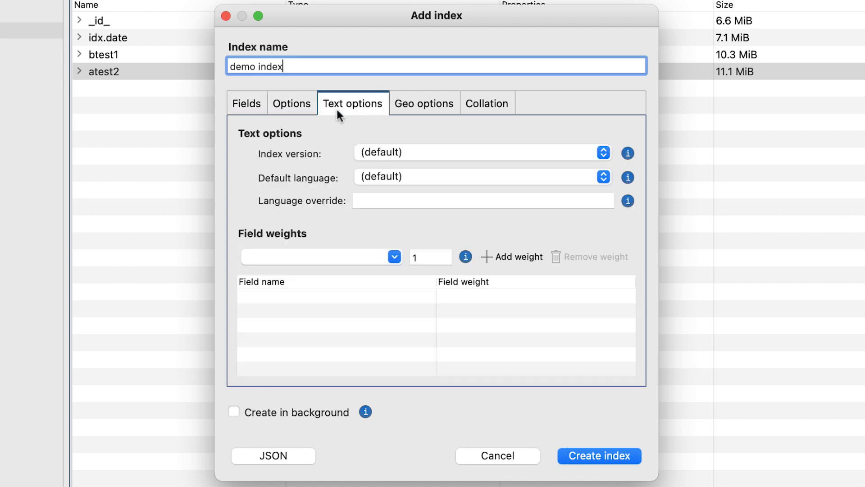
{"action": "left_click", "coordinate": [407, 110]}
{"action": "left_click", "coordinate": [474, 110]}
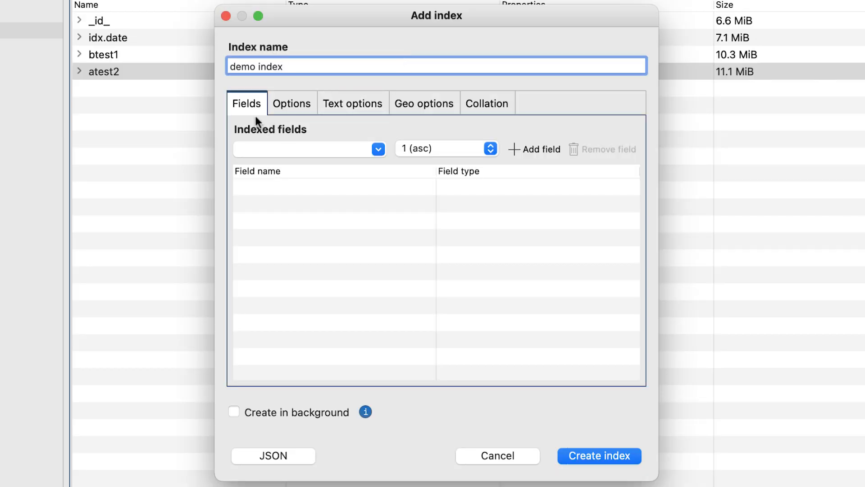
Add primary_type to the index as an ascending field, 1 (asc)
{"action": "left_click", "coordinate": [375, 144]}
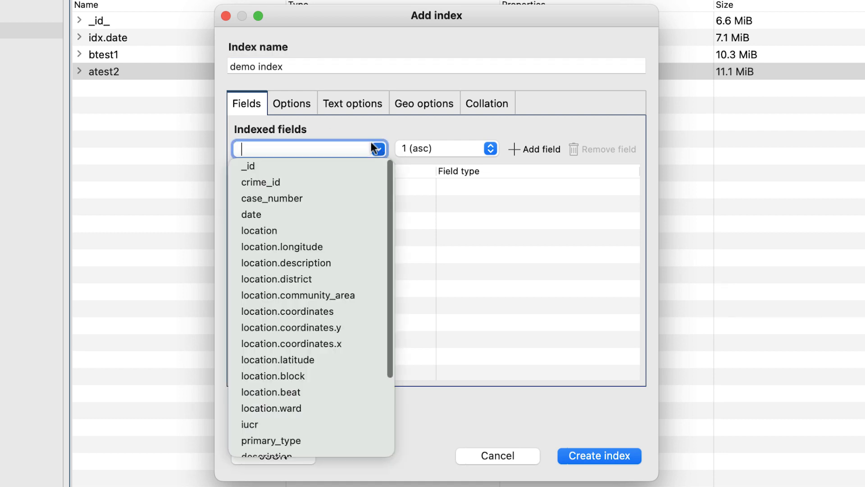
{"action": "left_click", "coordinate": [339, 439]}
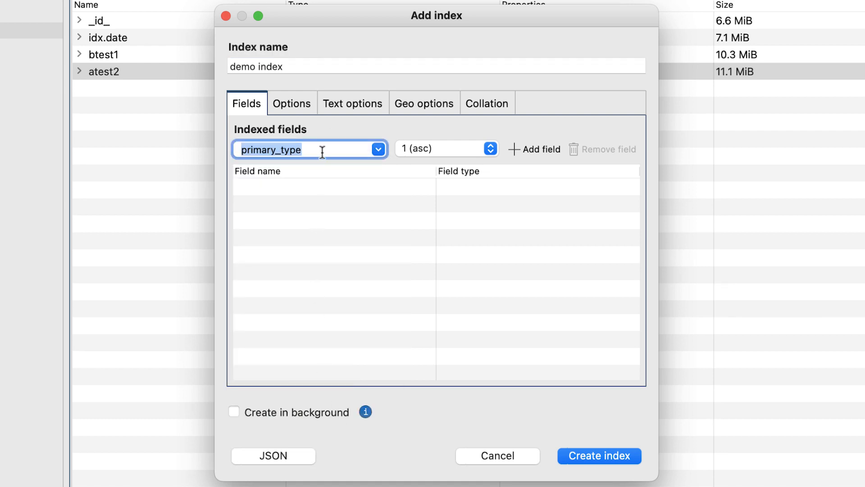
{"action": "left_click_drag", "start_coordinate": [322, 153], "coordinate": [234, 150]}
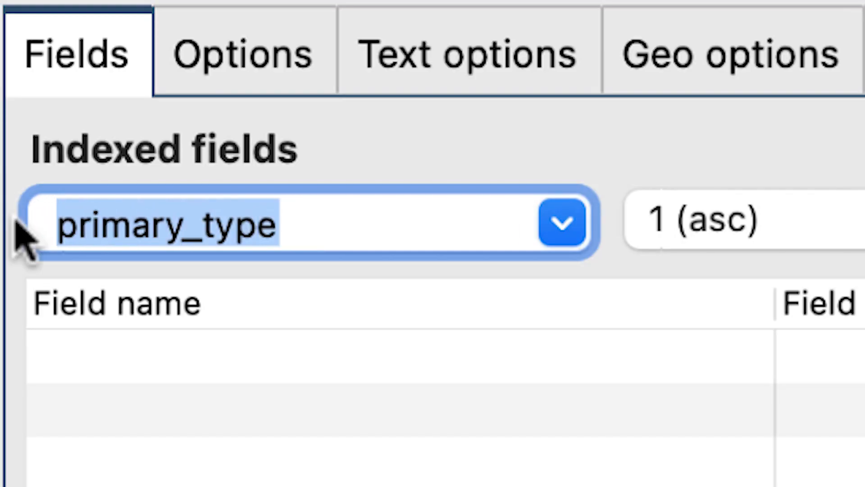
{"action": "key", "text": "BackSpace"}
{"action": "type", "text": "pr"}
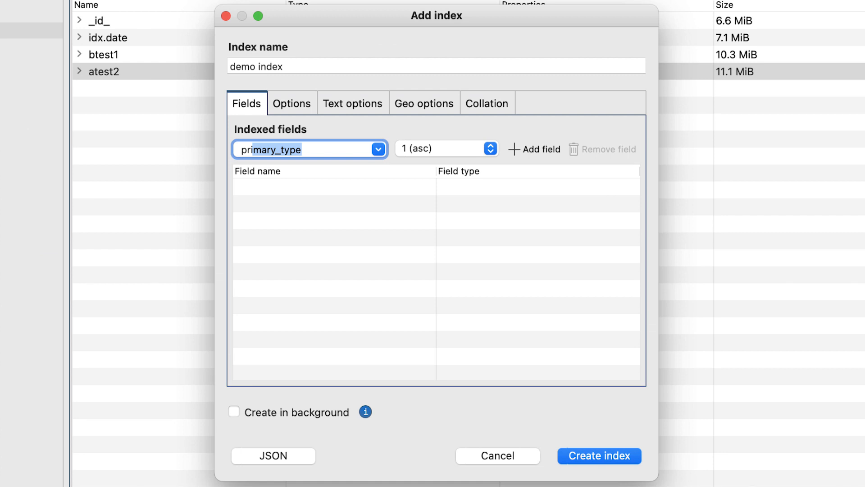
{"action": "left_click", "coordinate": [465, 155]}
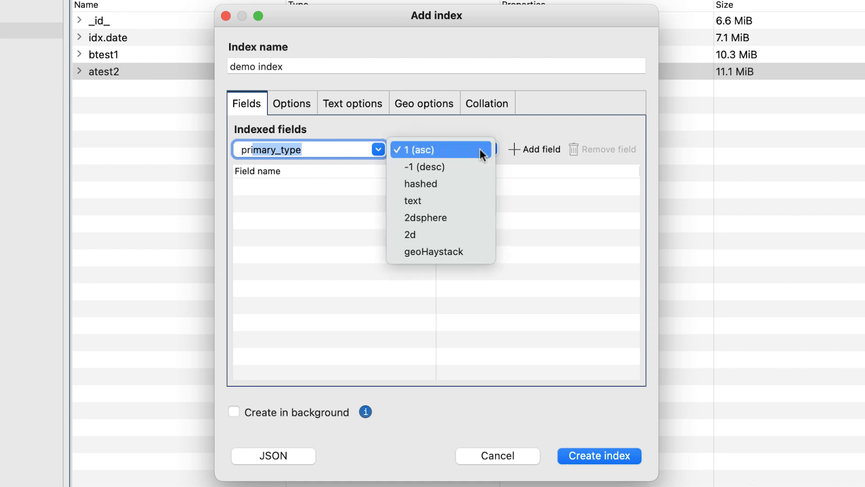
{"action": "left_click", "coordinate": [480, 149]}
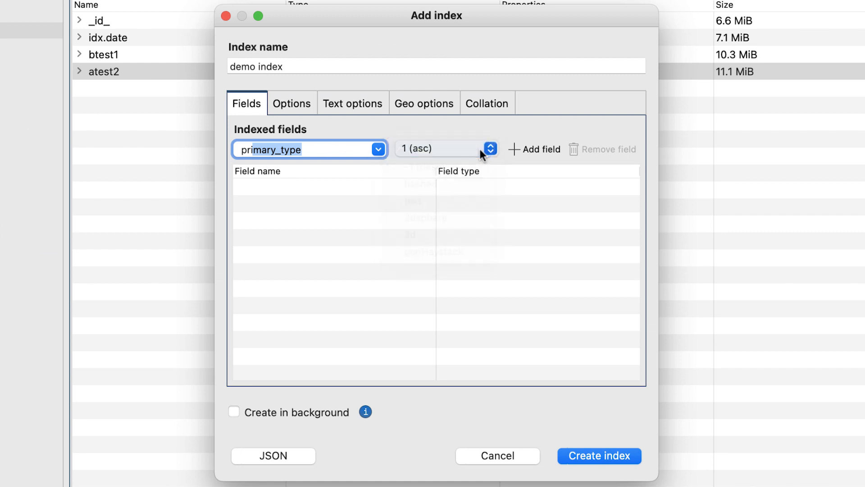
{"action": "left_click", "coordinate": [513, 150]}
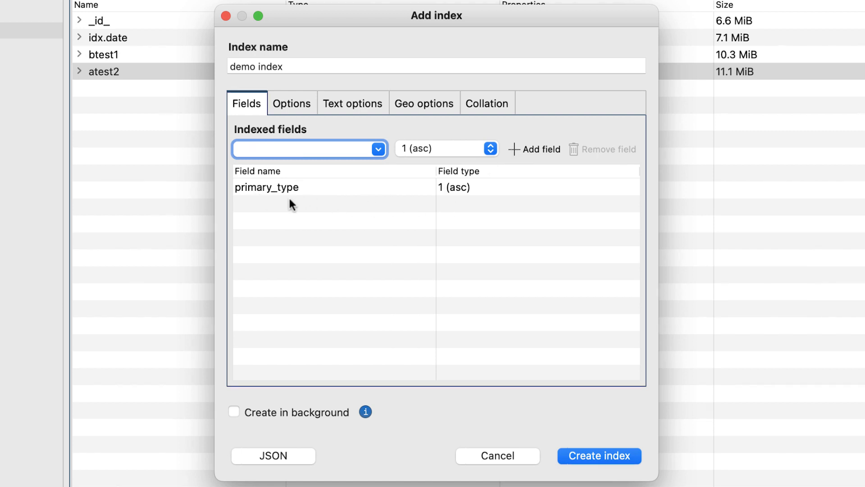
Add arrest to the index as a descending field, -1 (desc)
{"action": "left_click", "coordinate": [379, 150]}
{"action": "scroll", "coordinate": [275, 382], "scroll_direction": "down", "scroll_amount": 2}
{"action": "left_click", "coordinate": [262, 416]}
{"action": "left_click", "coordinate": [447, 149]}
{"action": "left_click", "coordinate": [440, 164]}
{"action": "left_click", "coordinate": [534, 149]}
Add date to the index as a text field, and remove that field again
{"action": "left_click", "coordinate": [379, 149]}
{"action": "left_click", "coordinate": [300, 209]}
{"action": "left_click", "coordinate": [424, 150]}
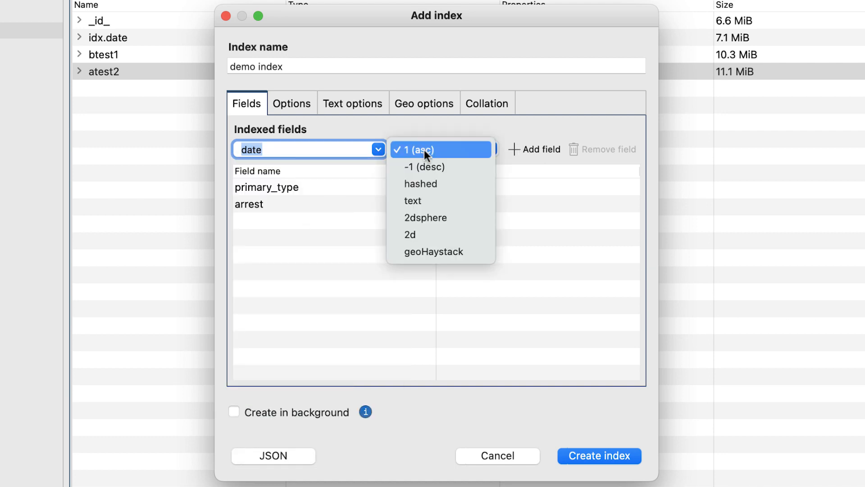
{"action": "left_click", "coordinate": [417, 201]}
{"action": "left_click", "coordinate": [512, 149]}
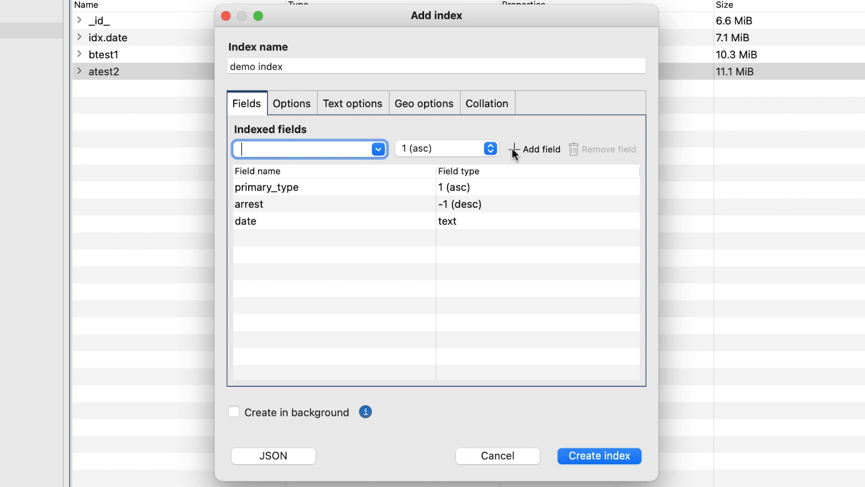
{"action": "left_click", "coordinate": [520, 220]}
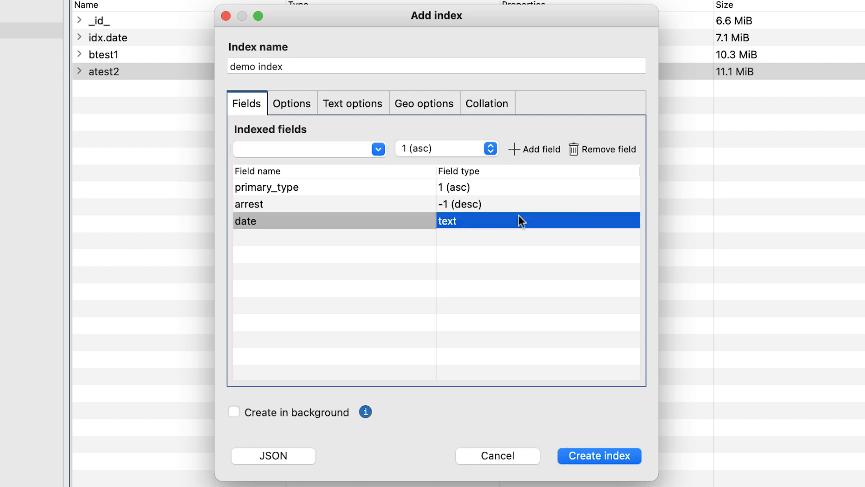
{"action": "left_click", "coordinate": [601, 150]}
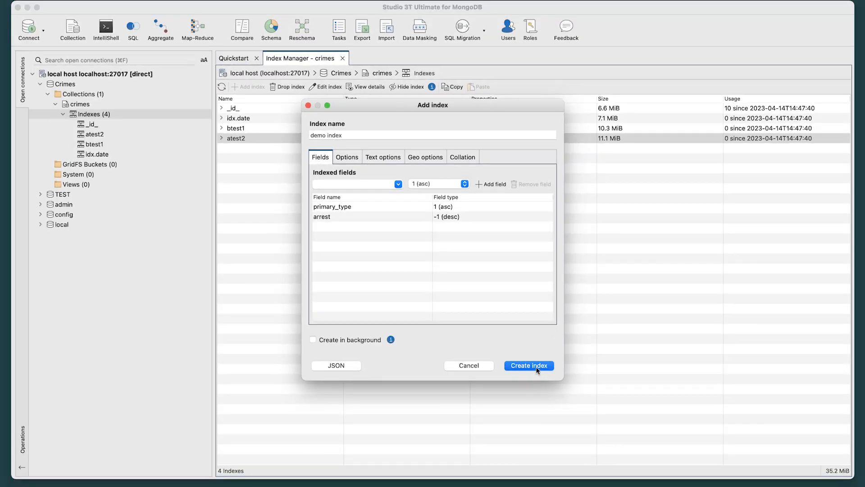
Create the index and expand demo index in the index list to review its fields
{"action": "left_click", "coordinate": [530, 366]}
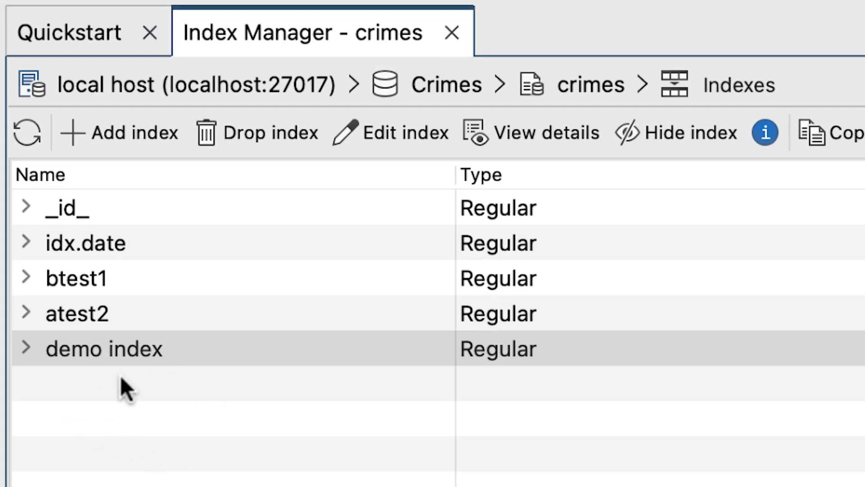
{"action": "left_click", "coordinate": [26, 348]}
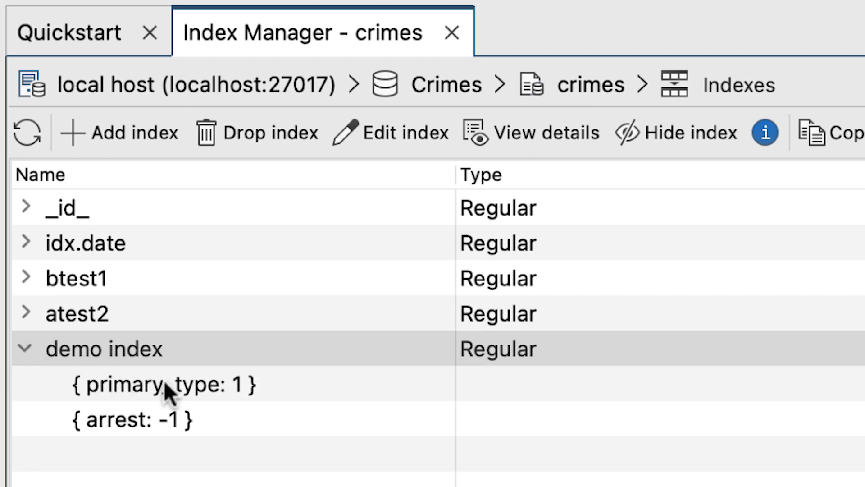
{"action": "left_click", "coordinate": [300, 387]}
{"action": "left_click", "coordinate": [301, 411]}
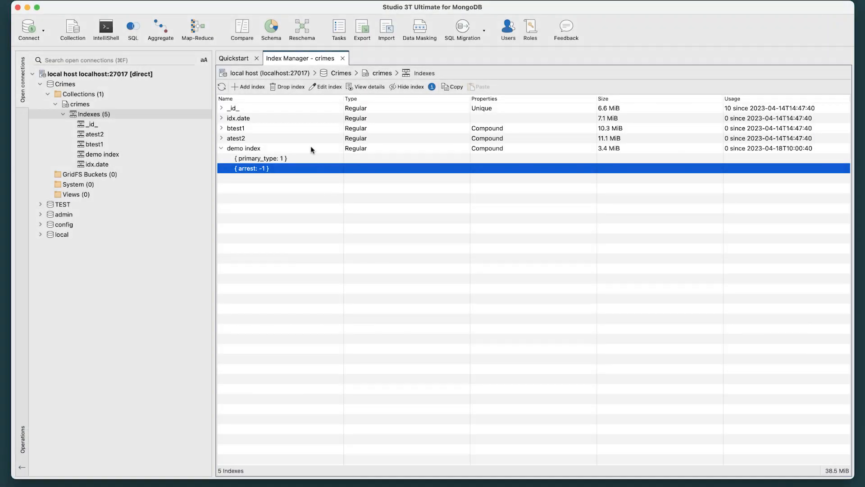
Open demo index for editing from the index list
{"action": "left_click", "coordinate": [311, 149]}
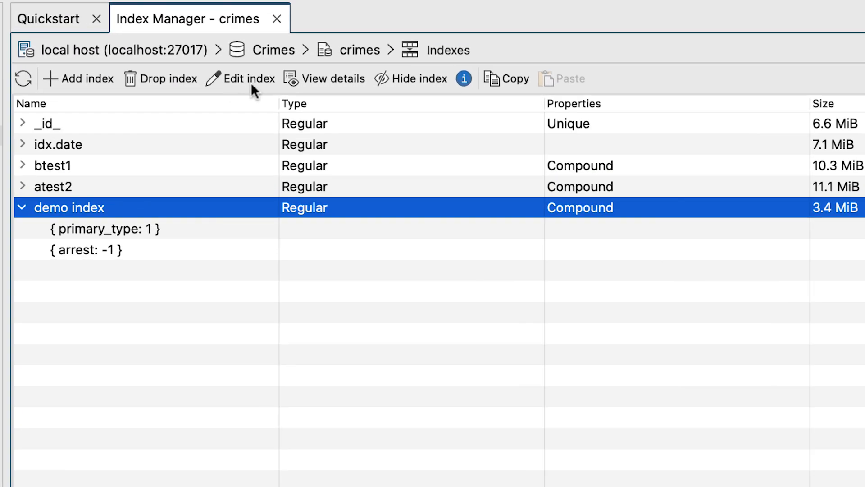
{"action": "right_click", "coordinate": [218, 202]}
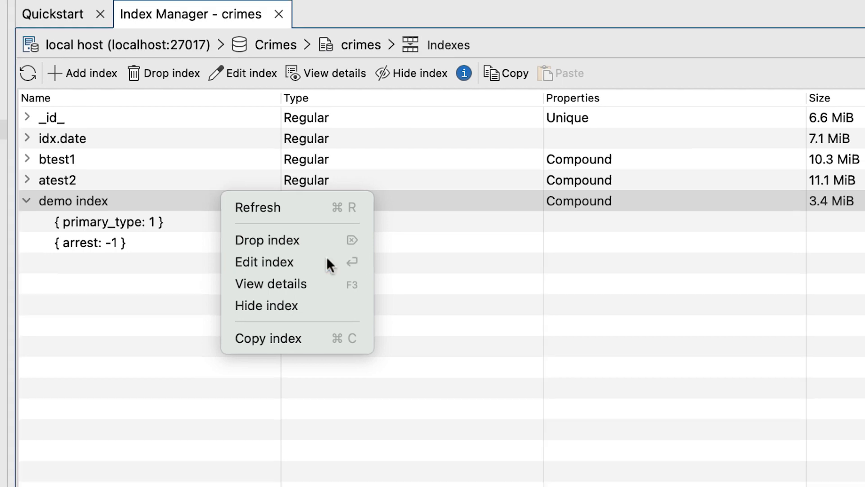
{"action": "left_click", "coordinate": [326, 269]}
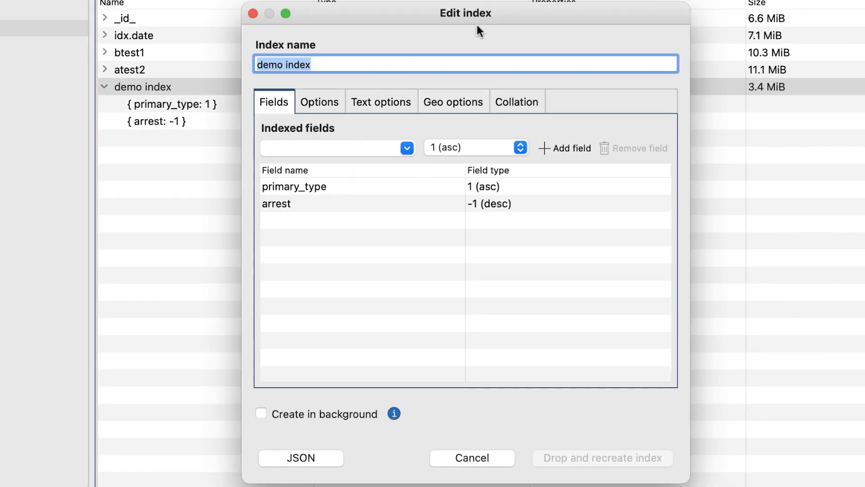
Check the fields available for demo index, and validate its JSON definition before closing it without applying
{"action": "left_click", "coordinate": [408, 147]}
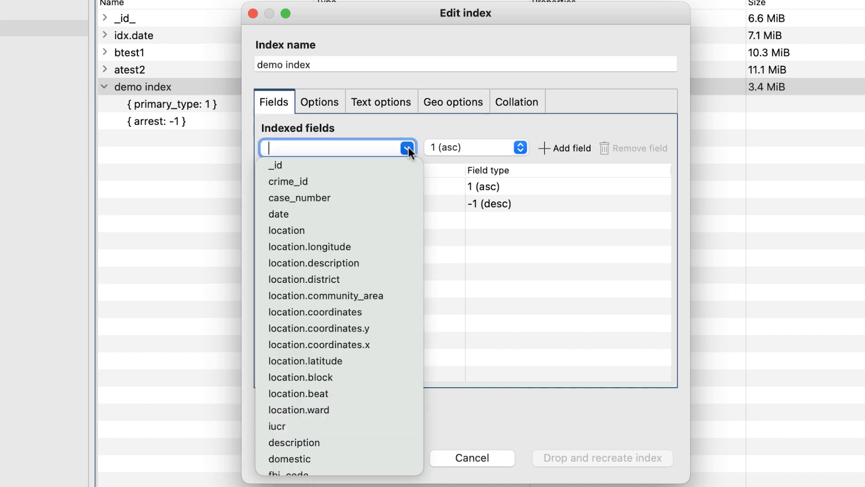
{"action": "left_click", "coordinate": [408, 147]}
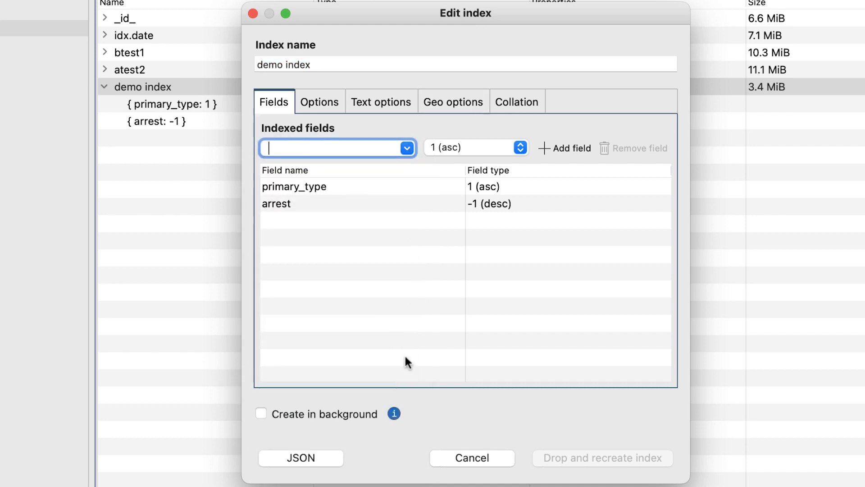
{"action": "left_click", "coordinate": [325, 454]}
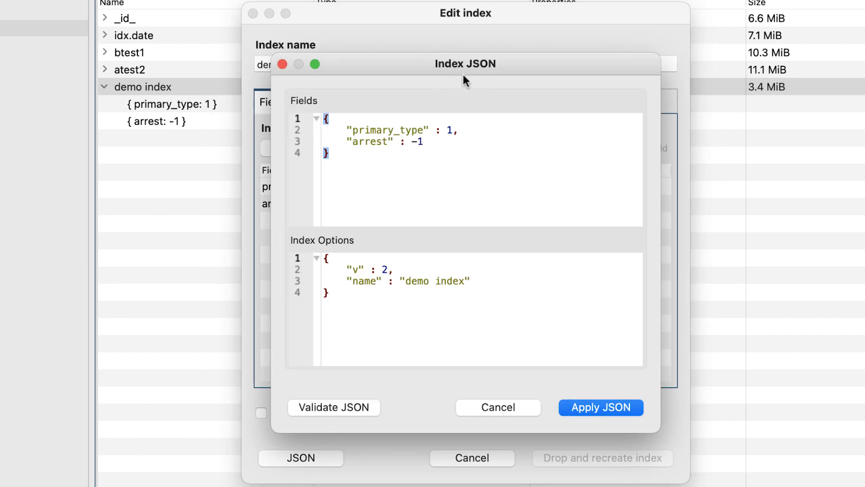
{"action": "left_click_drag", "start_coordinate": [424, 141], "coordinate": [332, 145]}
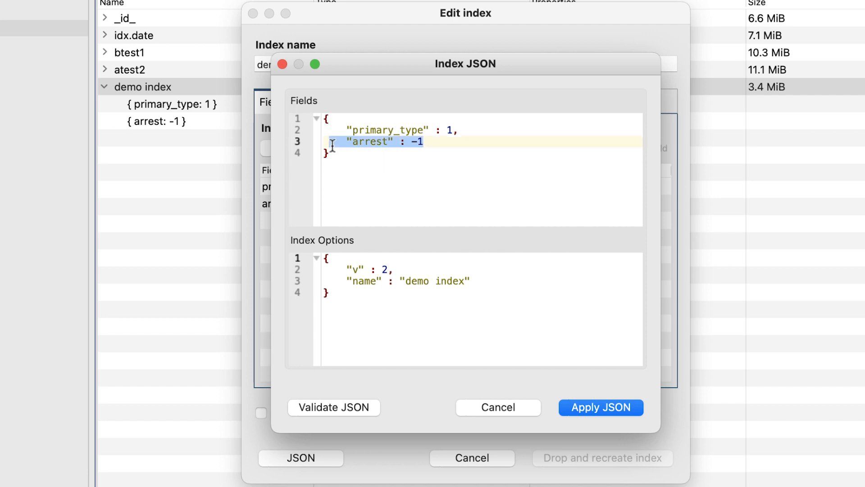
{"action": "left_click", "coordinate": [365, 408]}
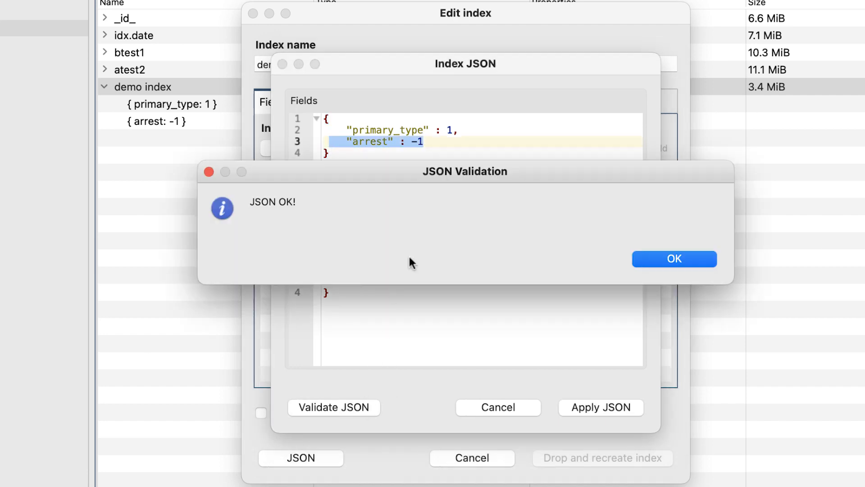
{"action": "left_click", "coordinate": [672, 261]}
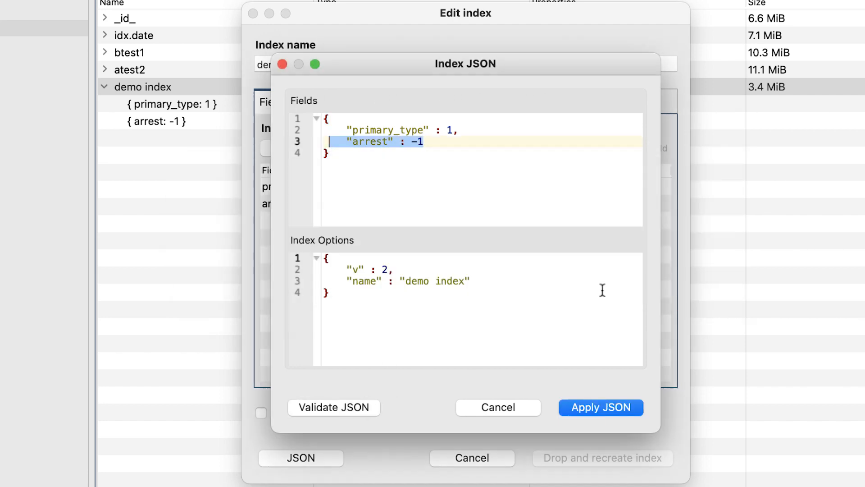
{"action": "left_click", "coordinate": [513, 404]}
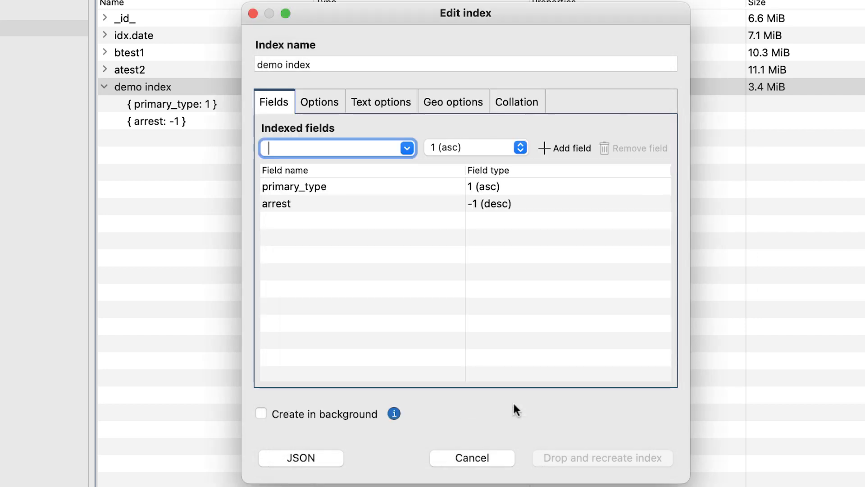
Try the Unique, Hidden and Sparse options on demo index, leaving only Sparse enabled
{"action": "left_click", "coordinate": [315, 108]}
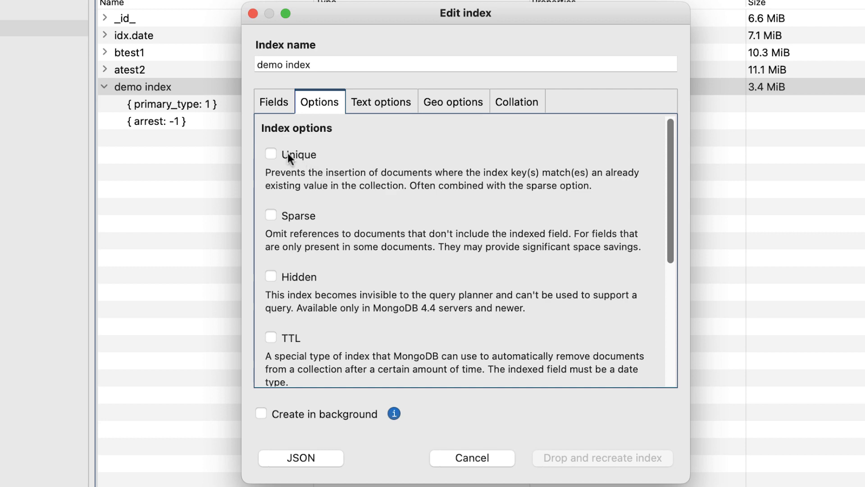
{"action": "left_click", "coordinate": [272, 155]}
{"action": "left_click", "coordinate": [273, 213]}
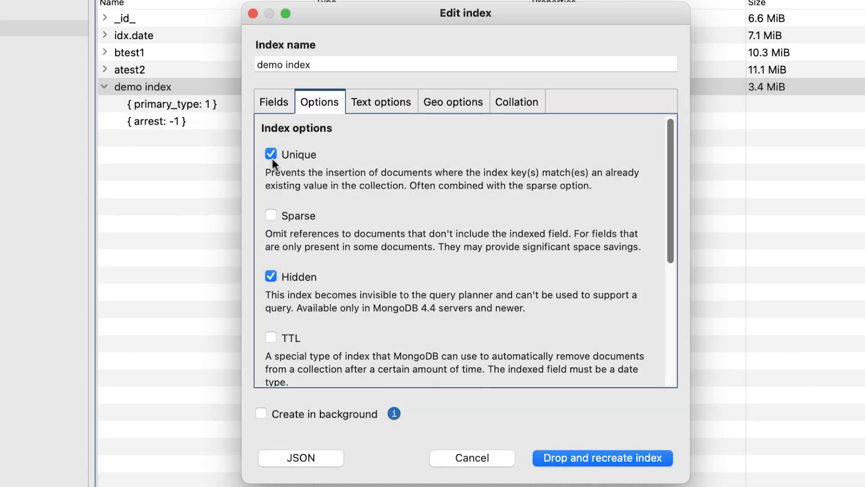
{"action": "left_click", "coordinate": [270, 153]}
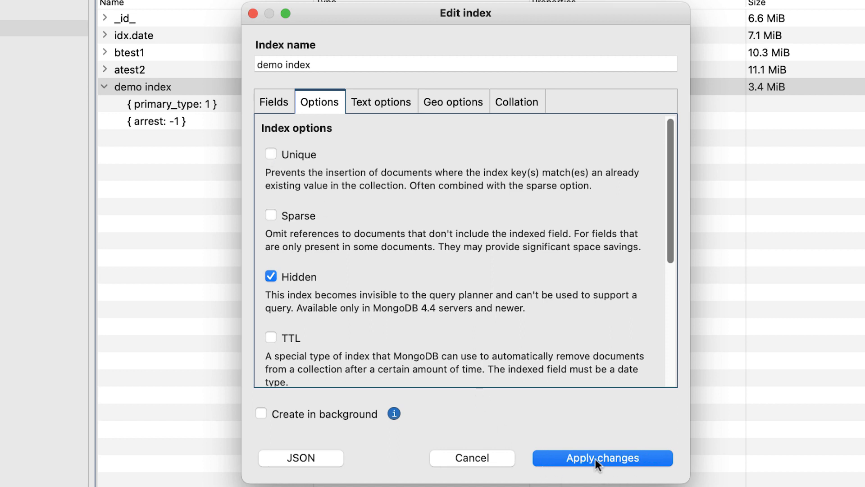
{"action": "left_click", "coordinate": [271, 215]}
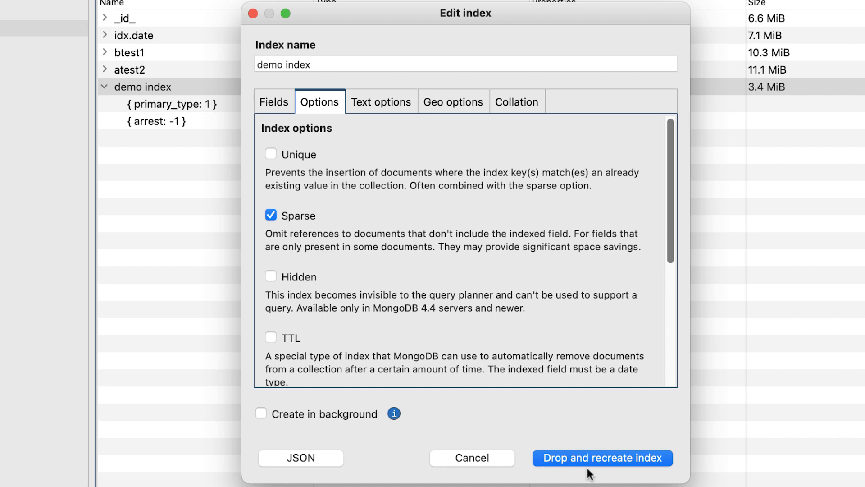
Examine the TTL and Partial options of demo index and its text options, including default languages and field weight choices
{"action": "scroll", "coordinate": [580, 315], "scroll_direction": "down", "scroll_amount": 5}
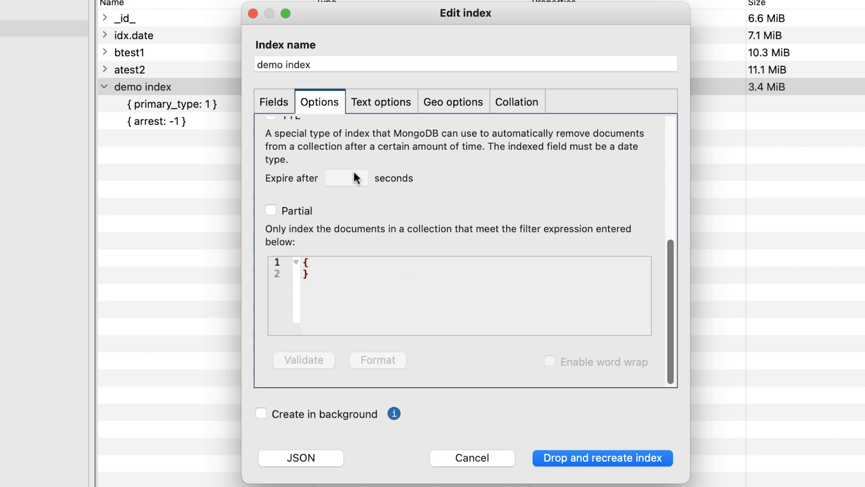
{"action": "left_click", "coordinate": [383, 116]}
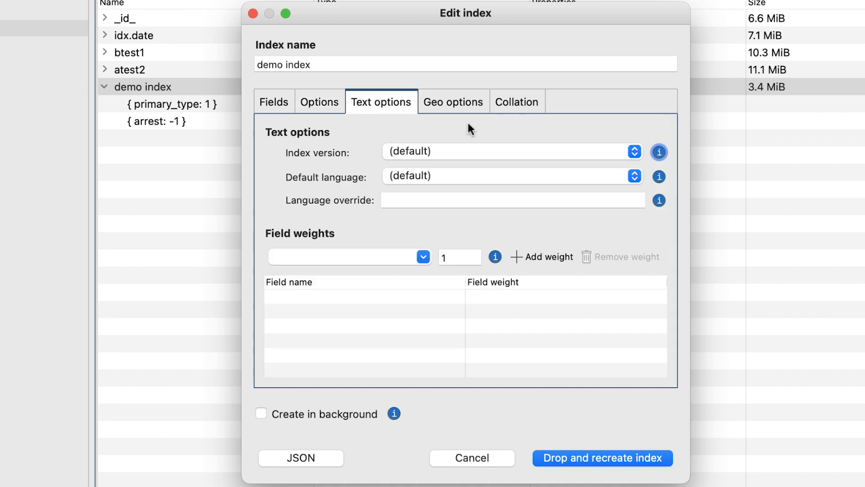
{"action": "left_click", "coordinate": [633, 176]}
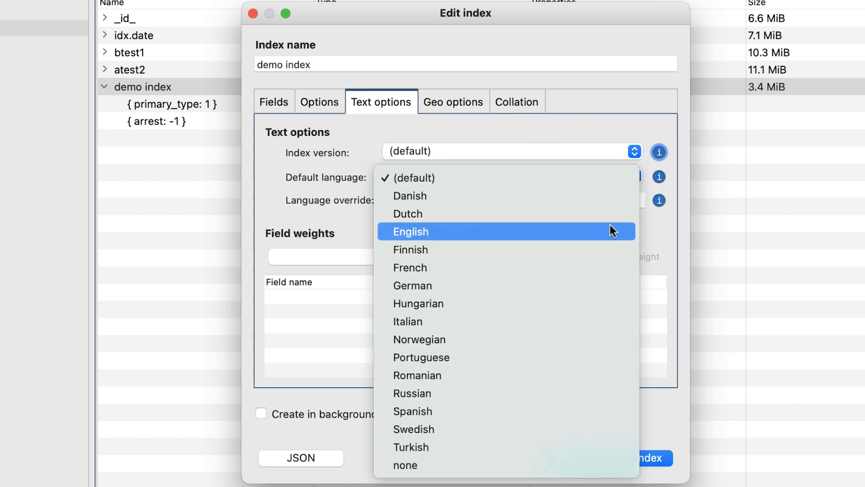
{"action": "left_click", "coordinate": [604, 154]}
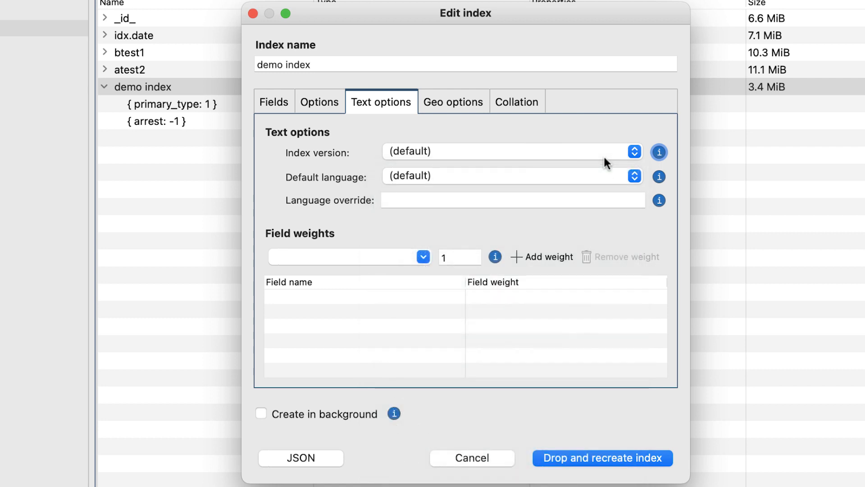
{"action": "left_click", "coordinate": [423, 256]}
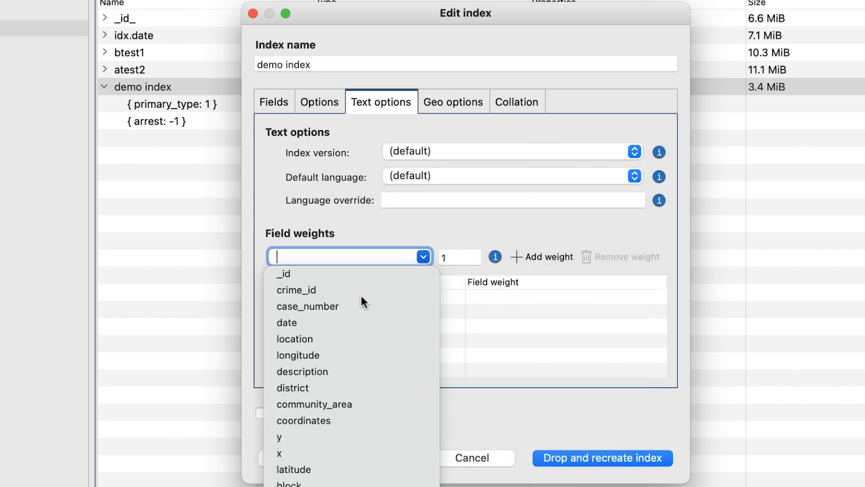
{"action": "left_click", "coordinate": [423, 256]}
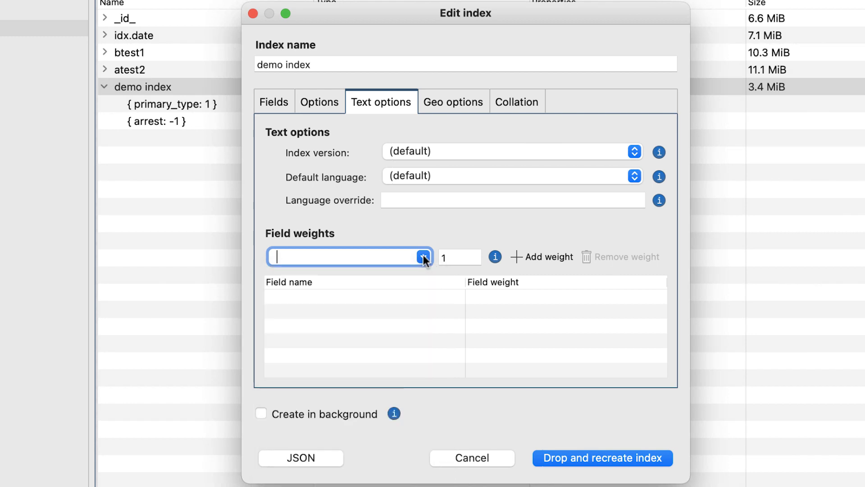
Examine the geo and collation options of demo index, and cancel the edit without saving
{"action": "left_click", "coordinate": [446, 107]}
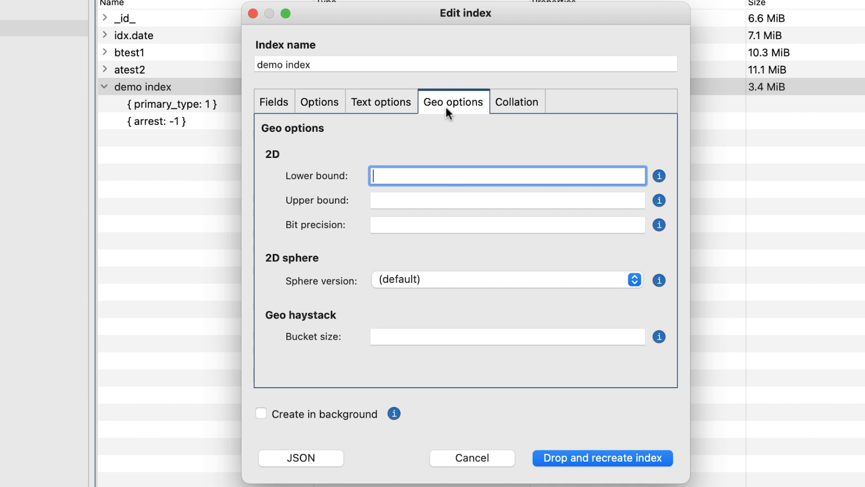
{"action": "left_click", "coordinate": [513, 103]}
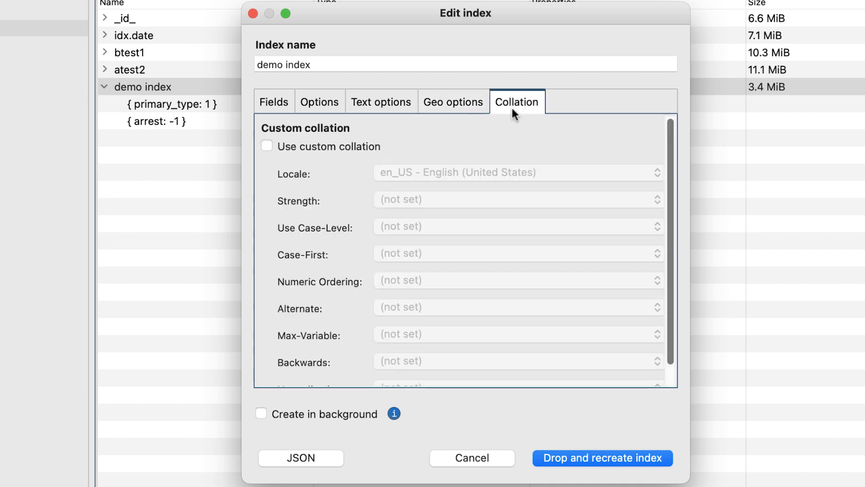
{"action": "scroll", "coordinate": [529, 191], "scroll_direction": "down", "scroll_amount": 2}
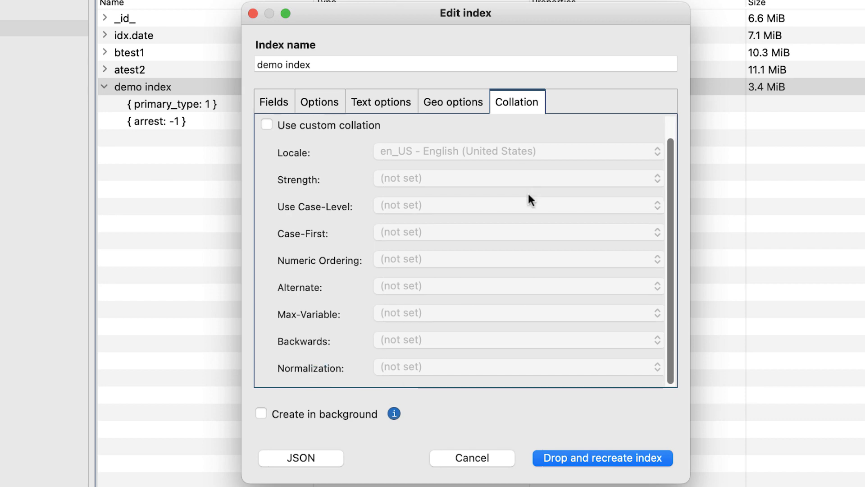
{"action": "scroll", "coordinate": [529, 191], "scroll_direction": "up", "scroll_amount": 2}
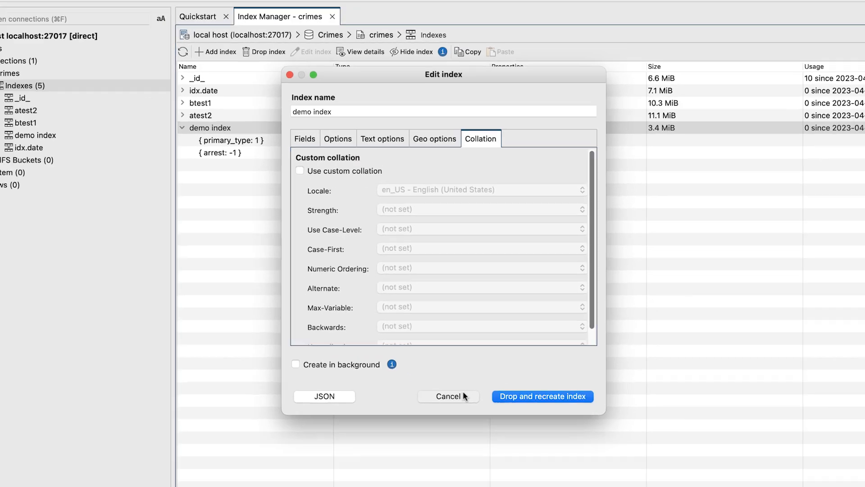
{"action": "left_click", "coordinate": [491, 455]}
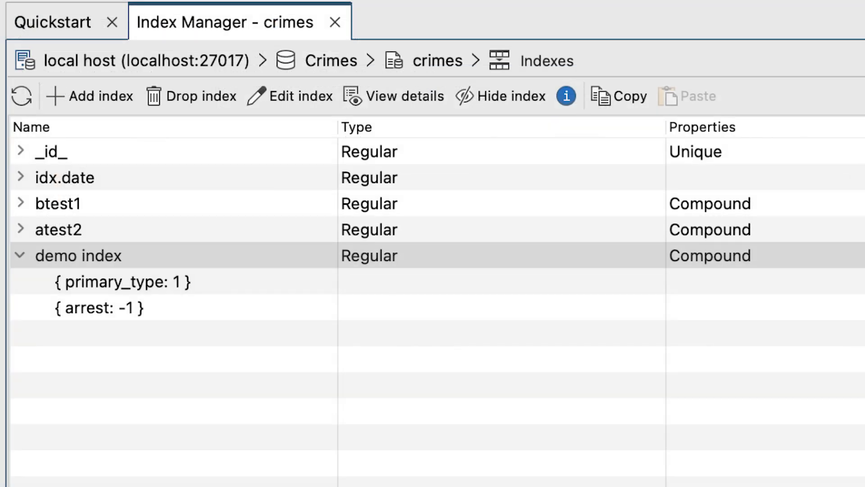
Drop demo index from the crimes collection and confirm the deletion
{"action": "left_click", "coordinate": [258, 247]}
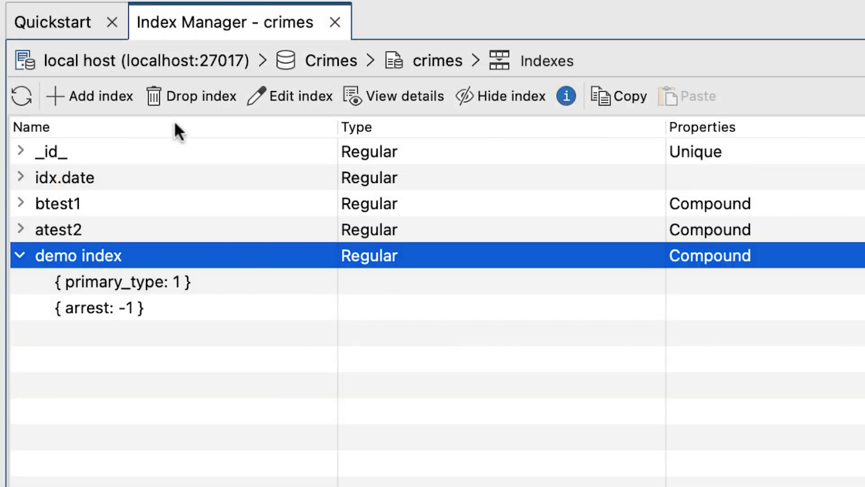
{"action": "right_click", "coordinate": [275, 253]}
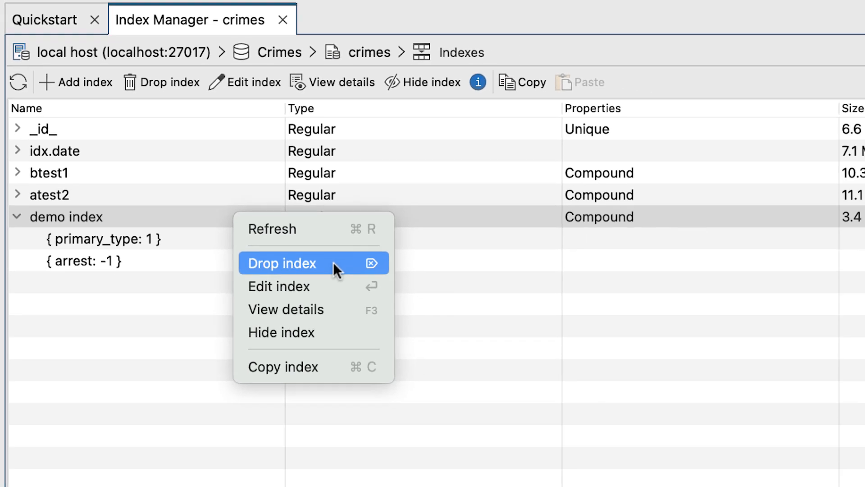
{"action": "left_click", "coordinate": [383, 311]}
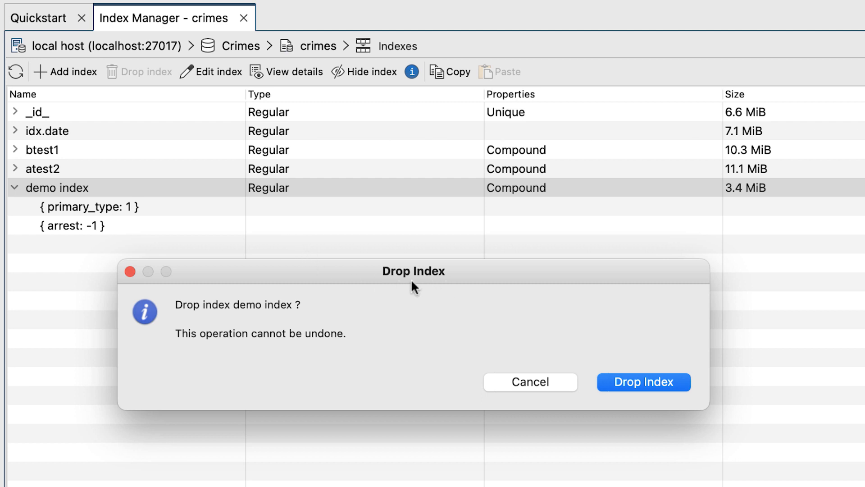
{"action": "left_click", "coordinate": [640, 383]}
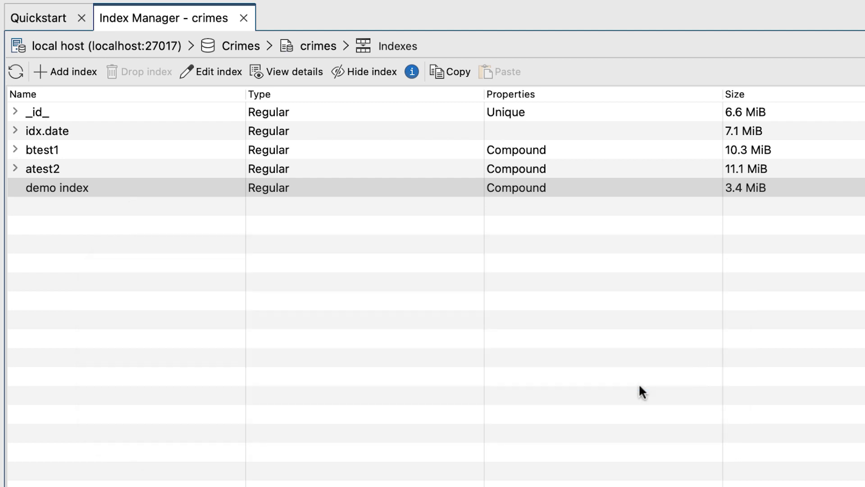
View the details of the btest1 index, including its fields, options, text, geo and collation settings, and close them
{"action": "left_click", "coordinate": [151, 156]}
{"action": "left_click", "coordinate": [312, 72]}
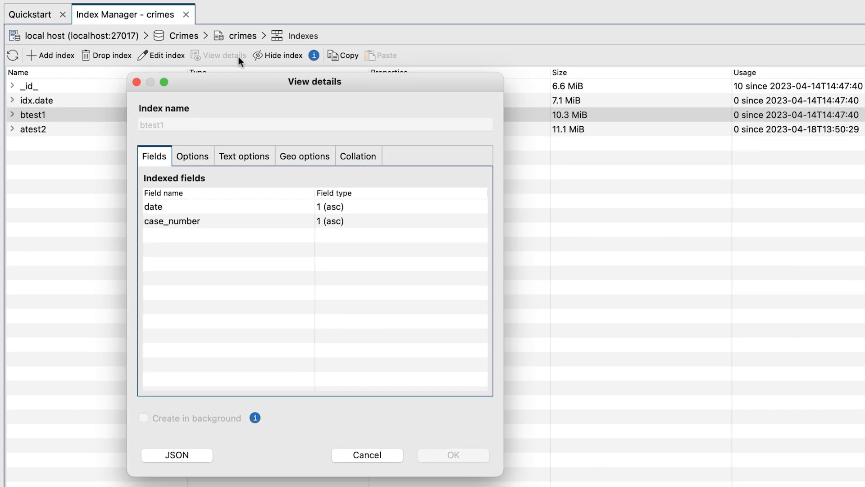
{"action": "left_click", "coordinate": [200, 152]}
{"action": "left_click", "coordinate": [240, 153]}
{"action": "left_click", "coordinate": [296, 156]}
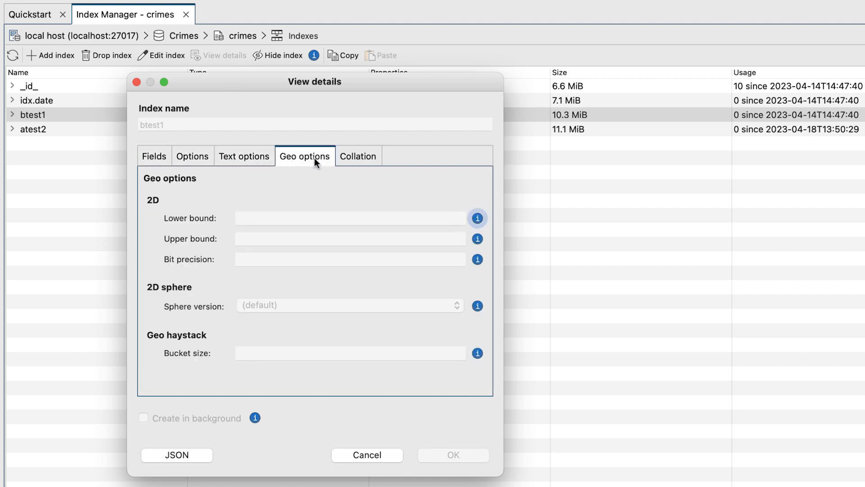
{"action": "left_click", "coordinate": [363, 158]}
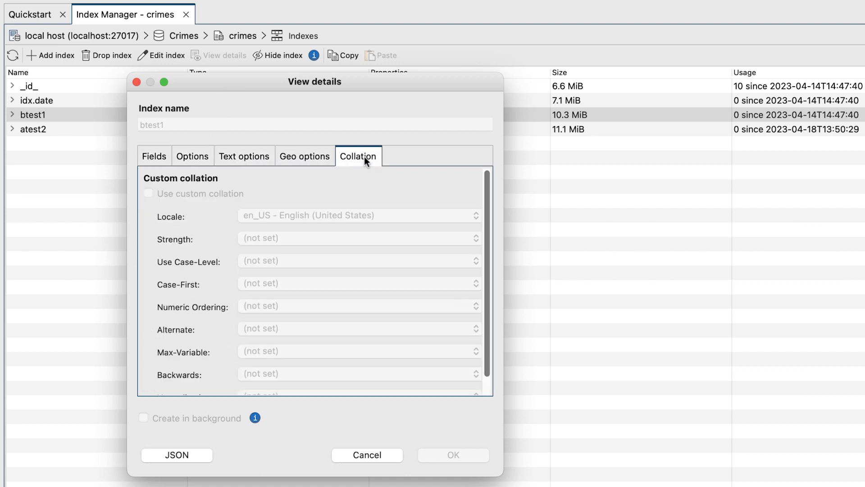
{"action": "left_click", "coordinate": [152, 158]}
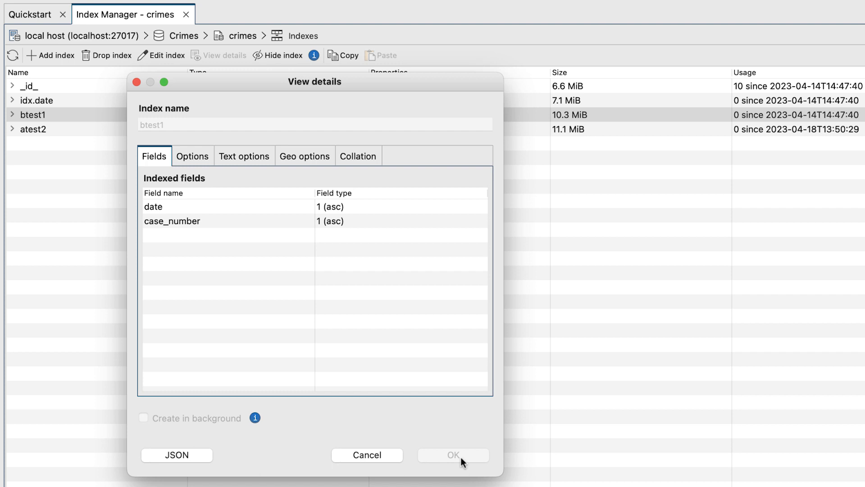
{"action": "left_click", "coordinate": [381, 454]}
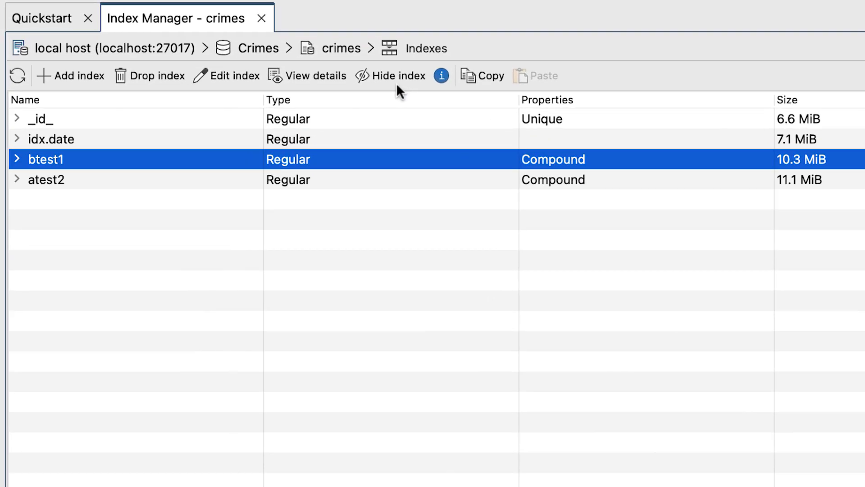
Hide the btest1 index and unhide it again, and copy the index for pasting into another collection
{"action": "left_click", "coordinate": [396, 76]}
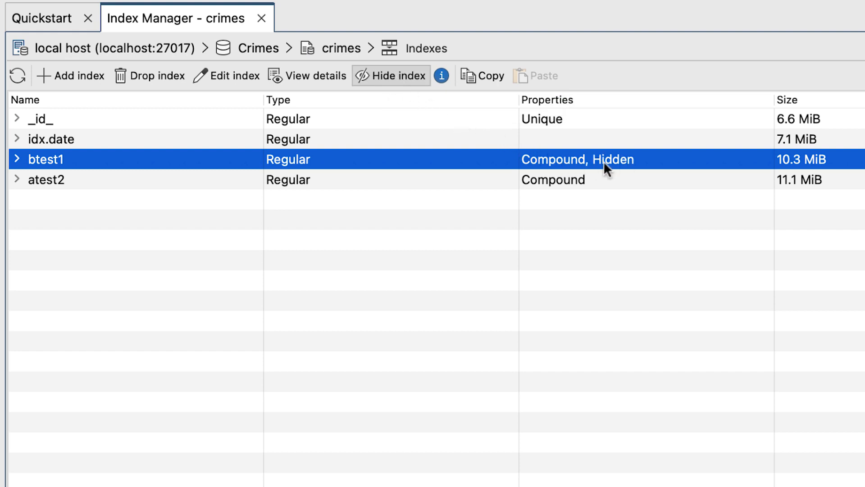
{"action": "left_click", "coordinate": [405, 74]}
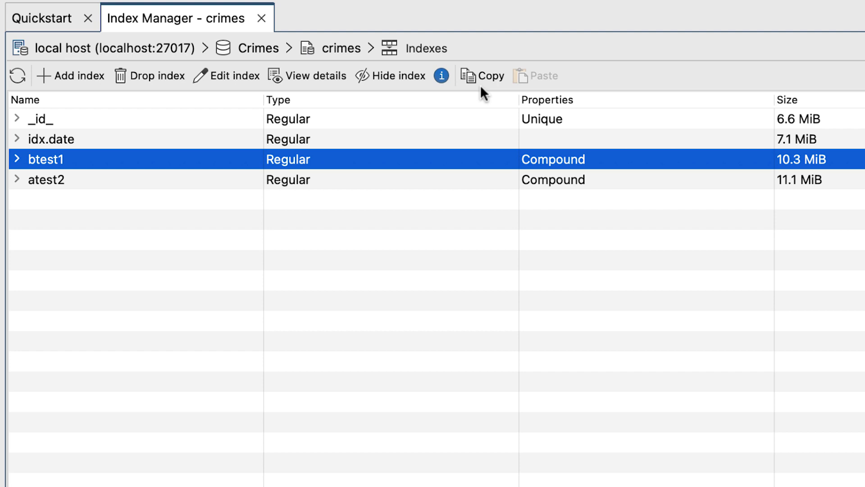
{"action": "left_click", "coordinate": [489, 74]}
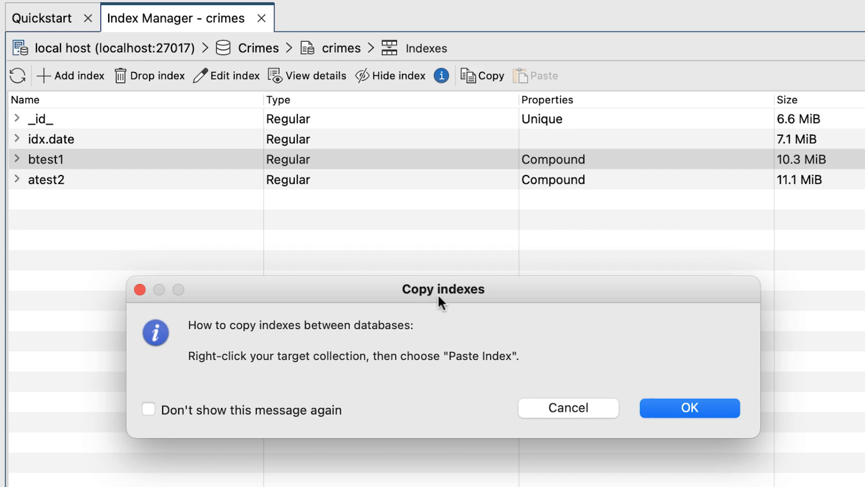
{"action": "left_click", "coordinate": [679, 402]}
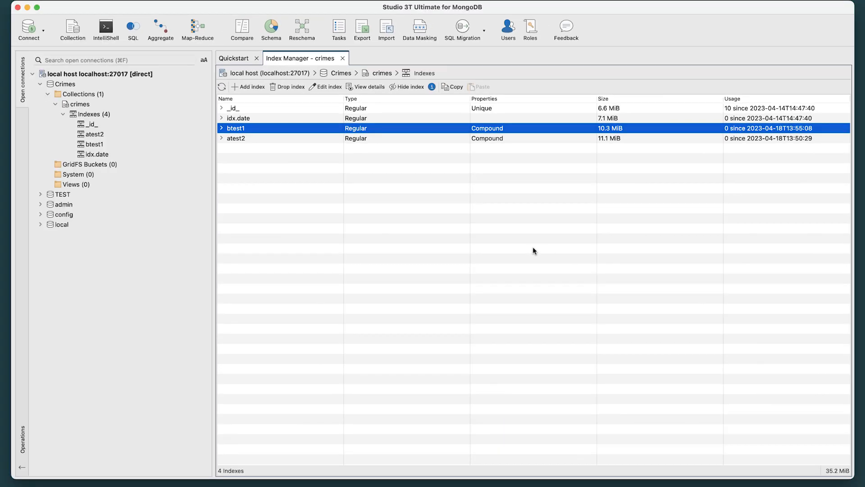
Paste the copied btest1 index into the indexes of the crimes test collection in the TEST database
{"action": "left_click", "coordinate": [41, 196]}
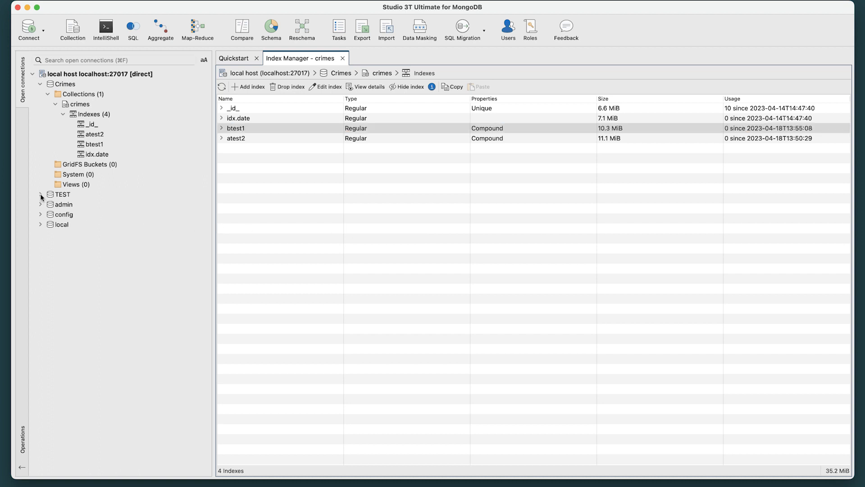
{"action": "left_click", "coordinate": [48, 205]}
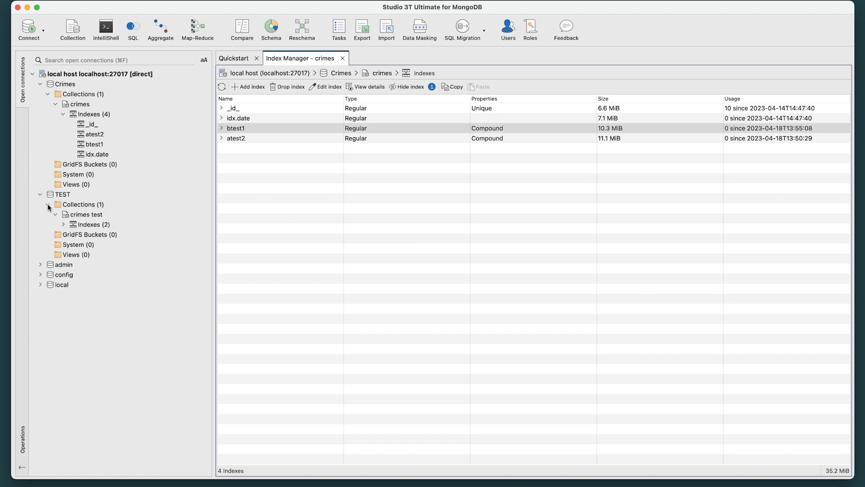
{"action": "right_click", "coordinate": [72, 223]}
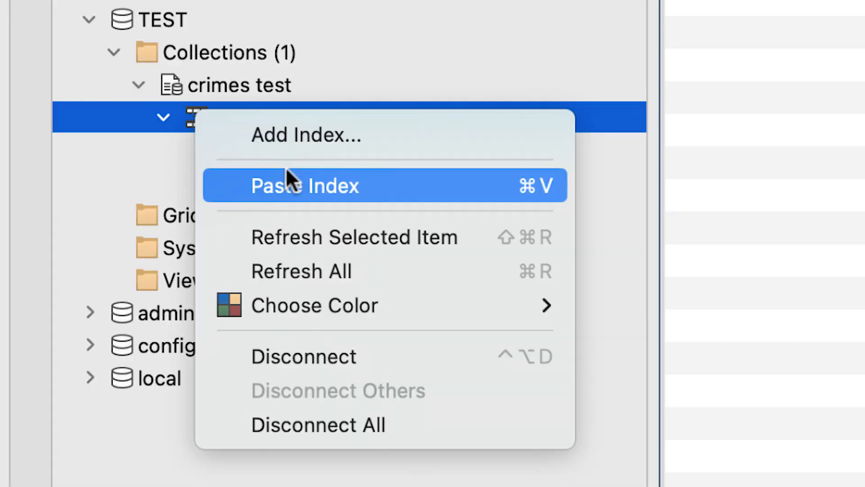
{"action": "left_click", "coordinate": [287, 185]}
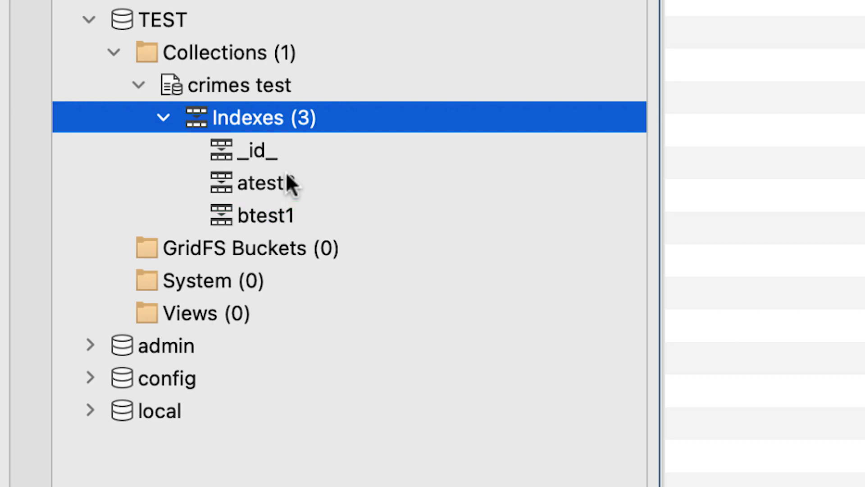
Open the Index Manager for the crimes test collection and split its tab vertically to compare it with the crimes indexes
{"action": "double_click", "coordinate": [294, 129]}
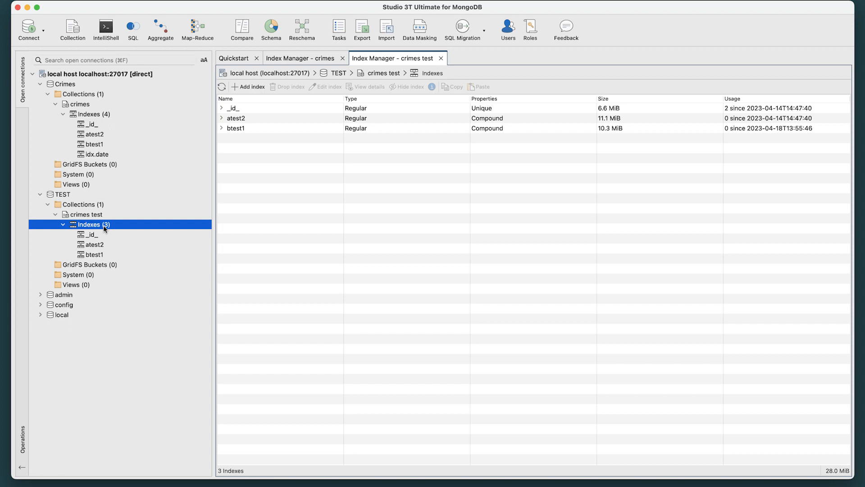
{"action": "right_click", "coordinate": [387, 60]}
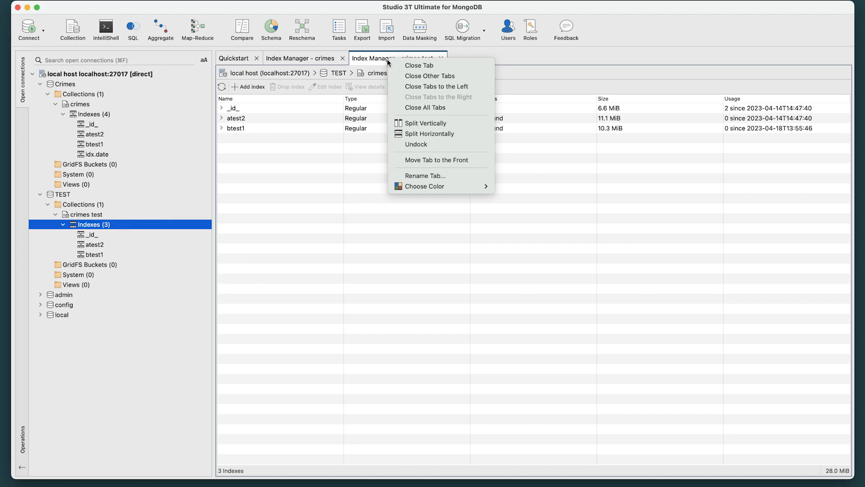
{"action": "left_click", "coordinate": [420, 123]}
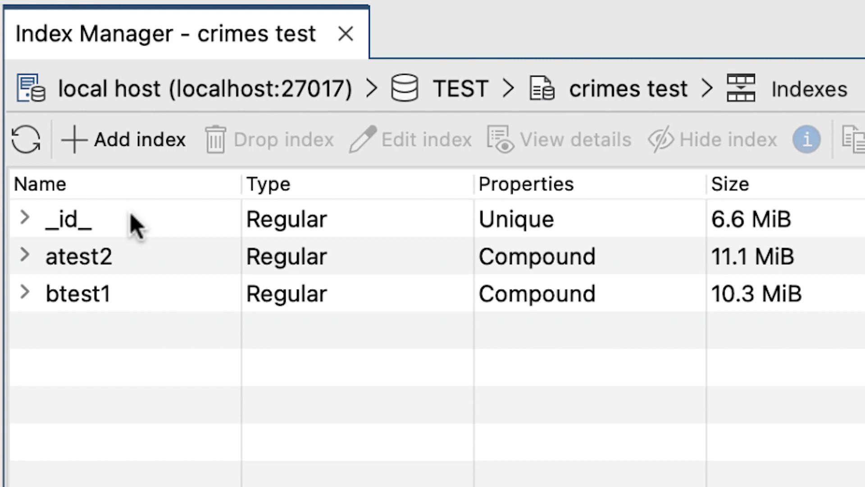
{"action": "left_click", "coordinate": [135, 225]}
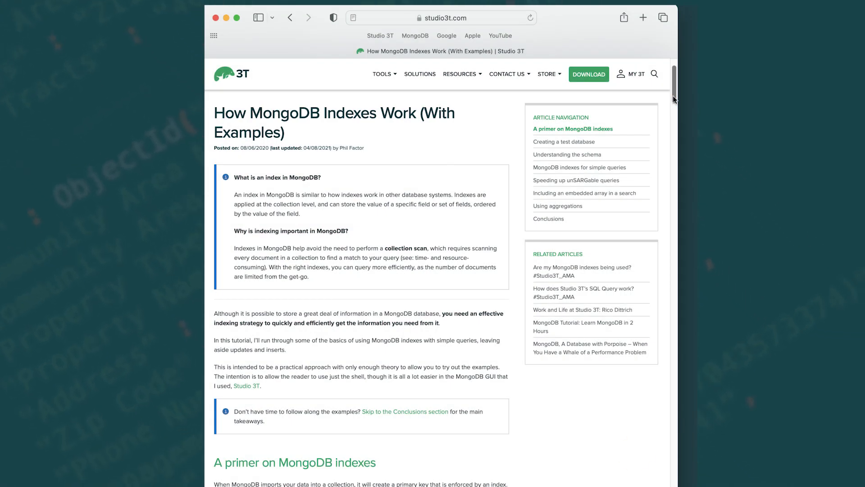
{"action": "left_click_drag", "start_coordinate": [673, 95], "coordinate": [668, 121]}
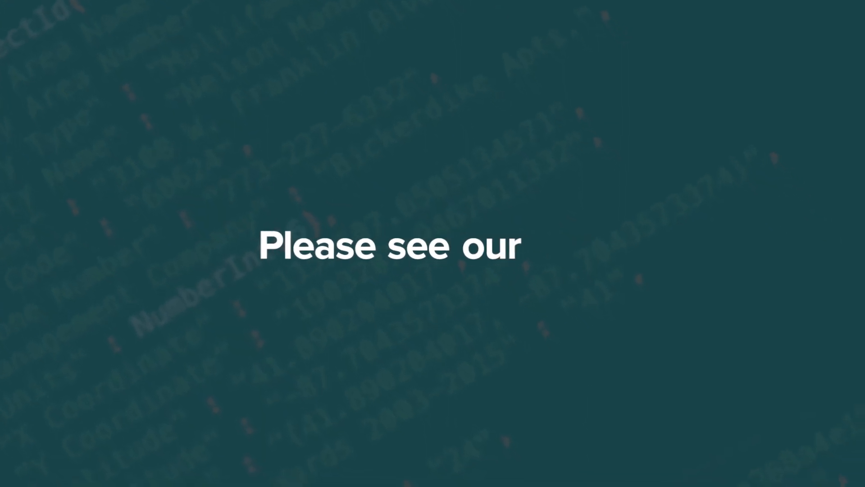